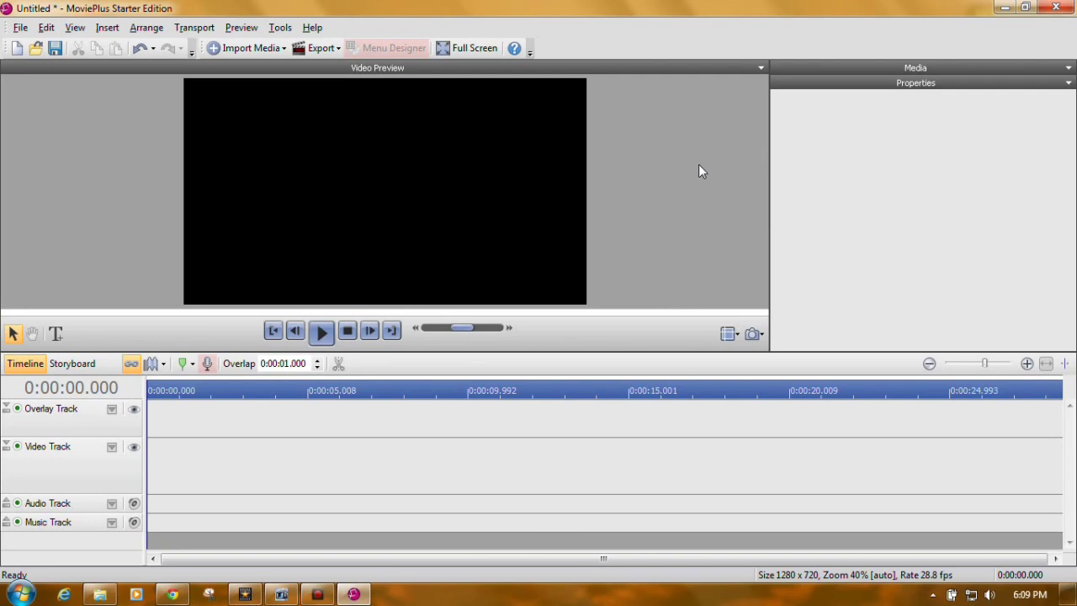
# - Import the hawk clip P1360311_2.wmv into the project media and select it
pyautogui.click(913, 71)
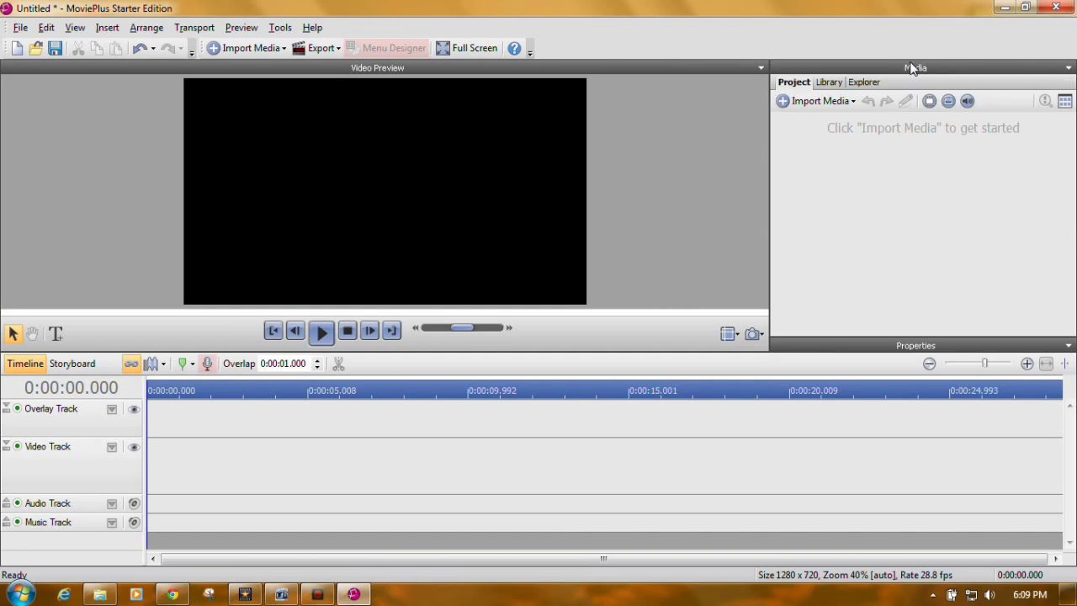
pyautogui.click(809, 105)
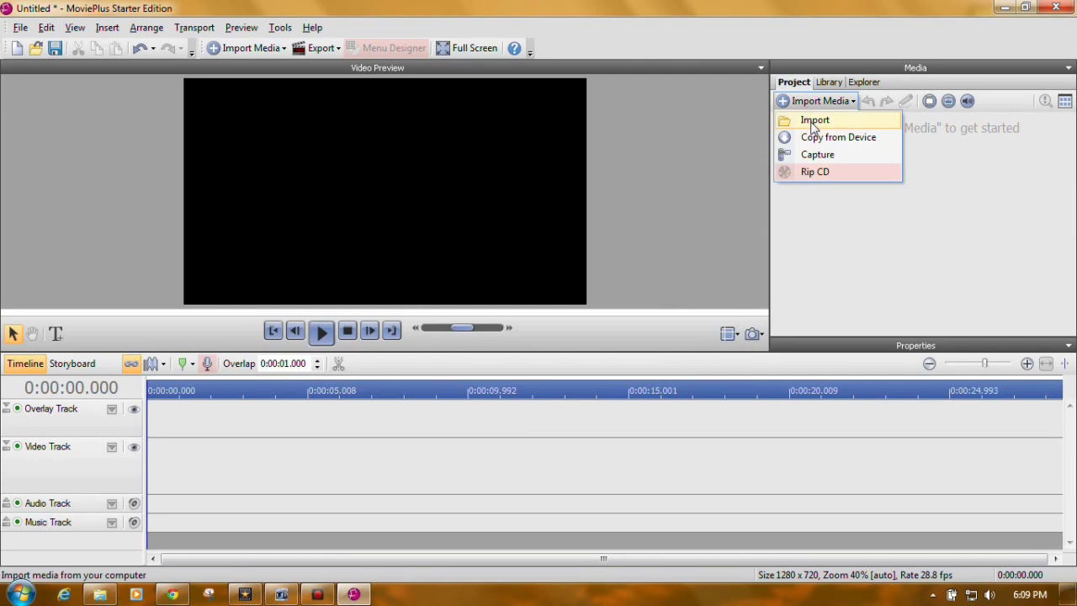
pyautogui.click(813, 122)
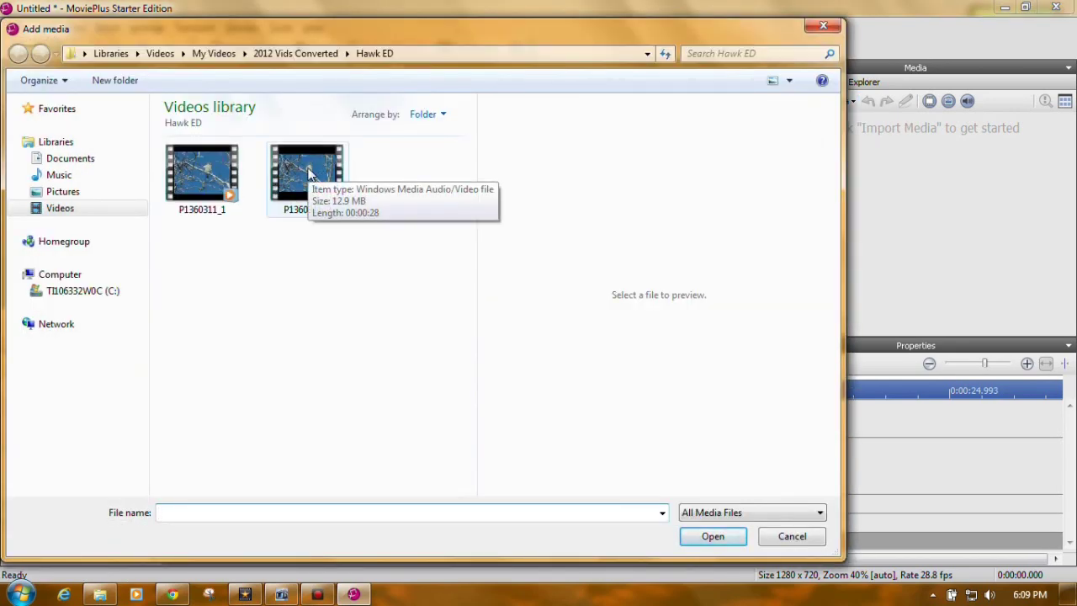
pyautogui.click(307, 173)
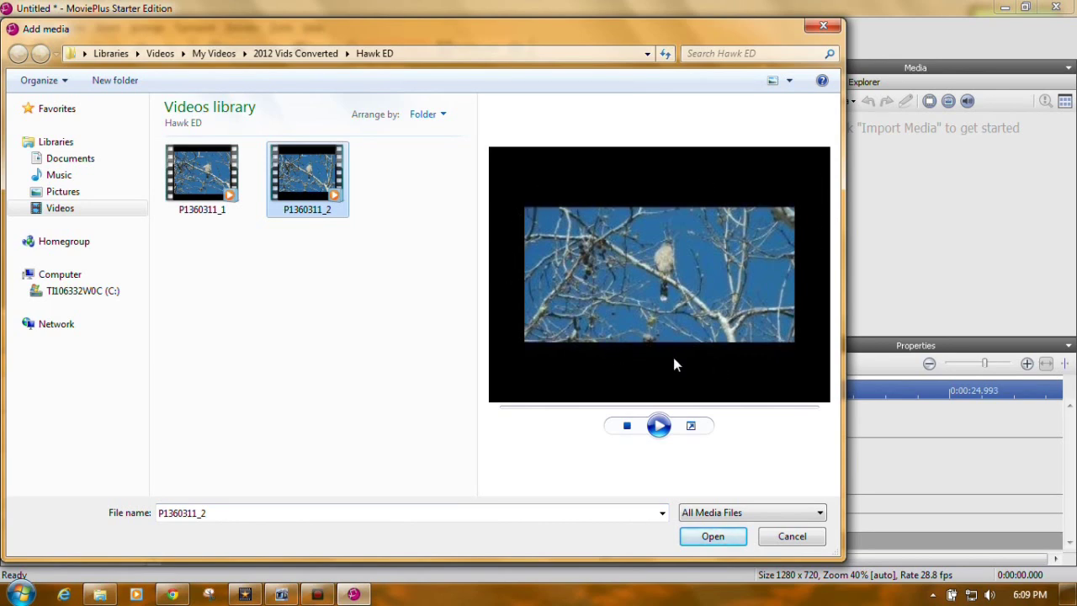
pyautogui.click(711, 539)
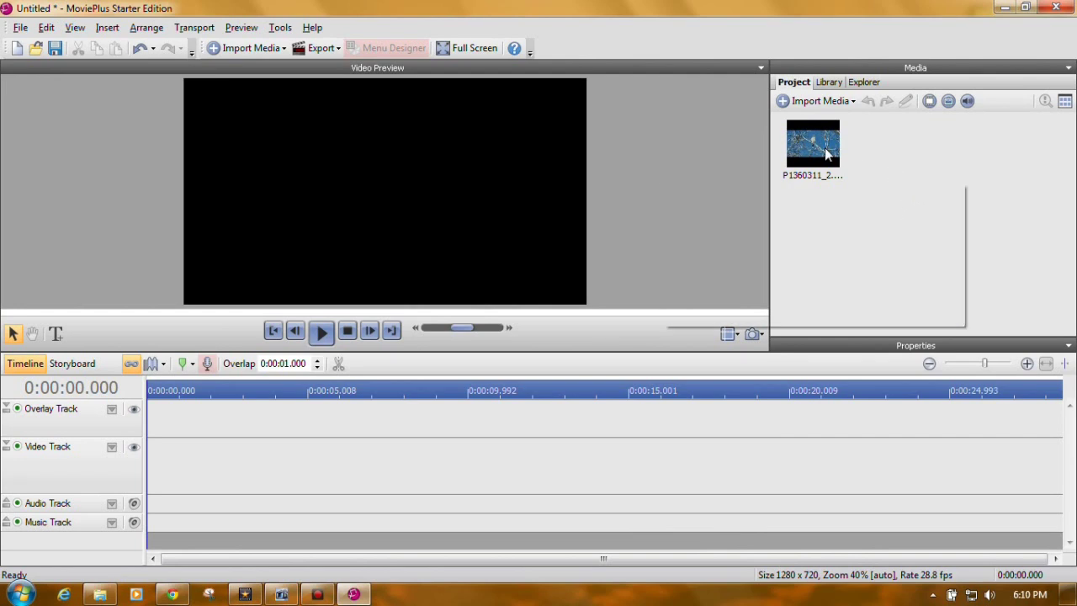
pyautogui.moveTo(825, 147)
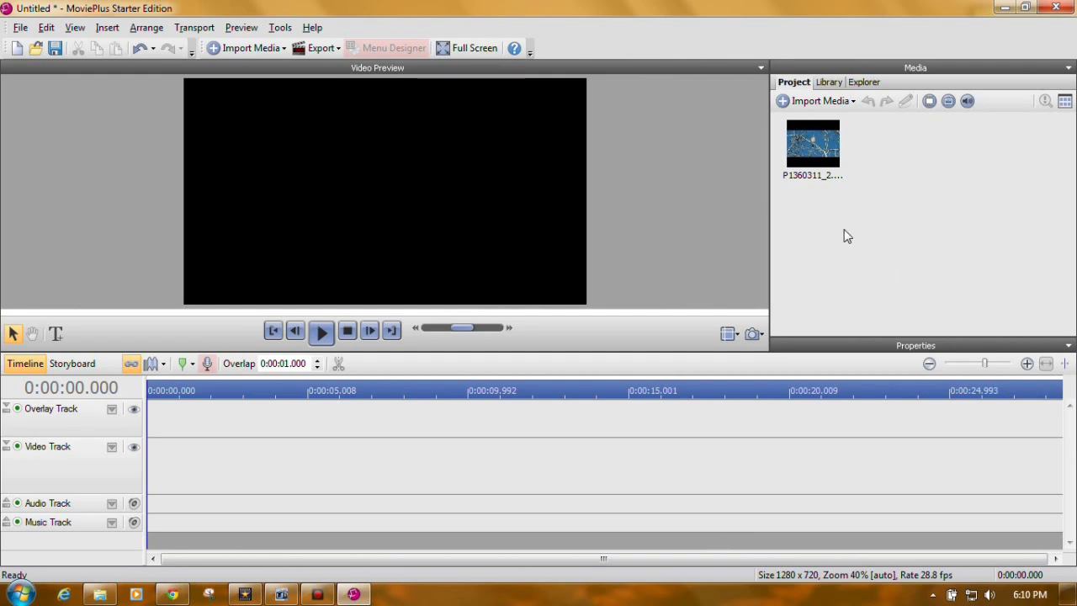
pyautogui.click(822, 148)
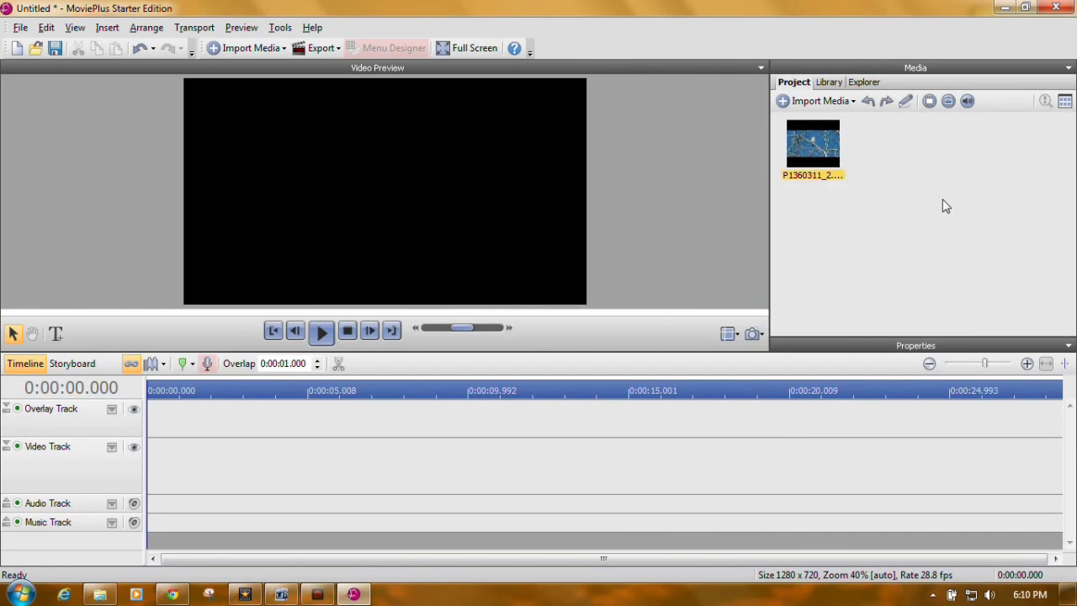
# - Place the P1360311_2 clip on the Video Track and apply Fit > Crop to fill the frame
pyautogui.moveTo(829, 149); pyautogui.dragTo(145, 445)
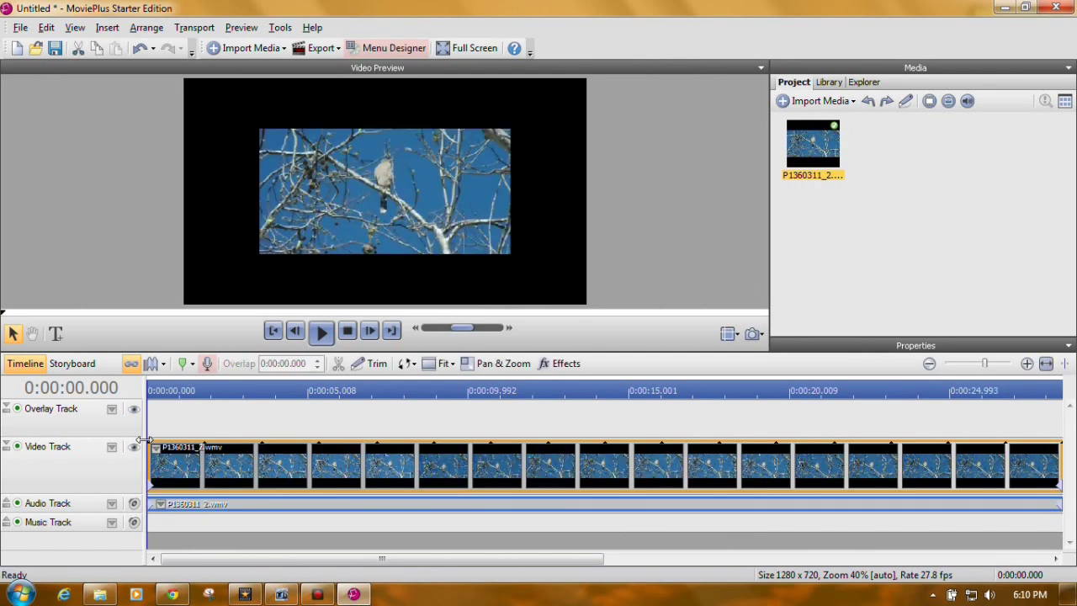
pyautogui.click(446, 368)
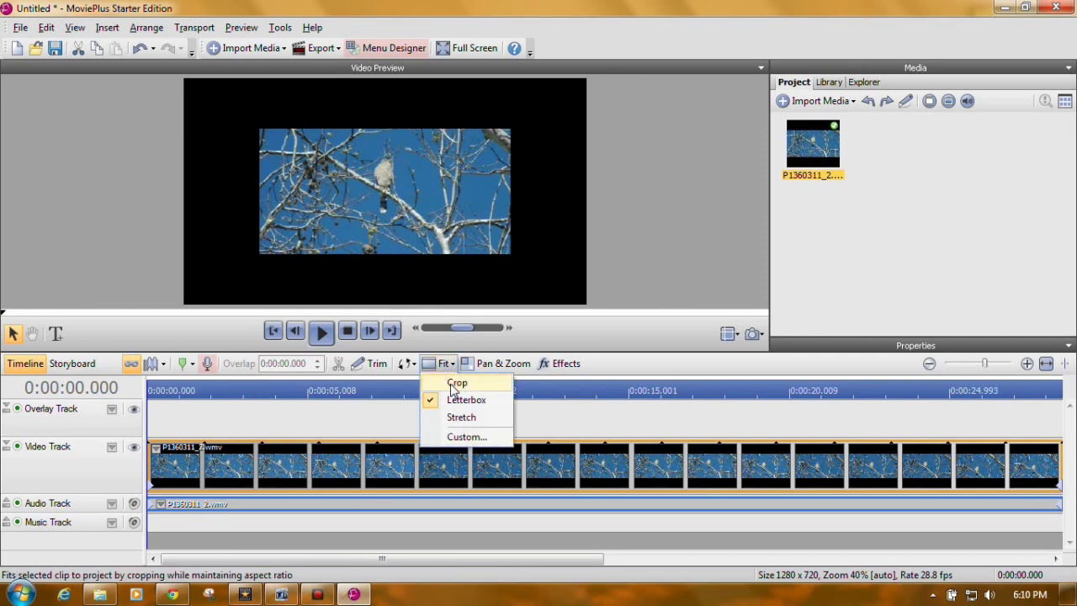
pyautogui.click(452, 384)
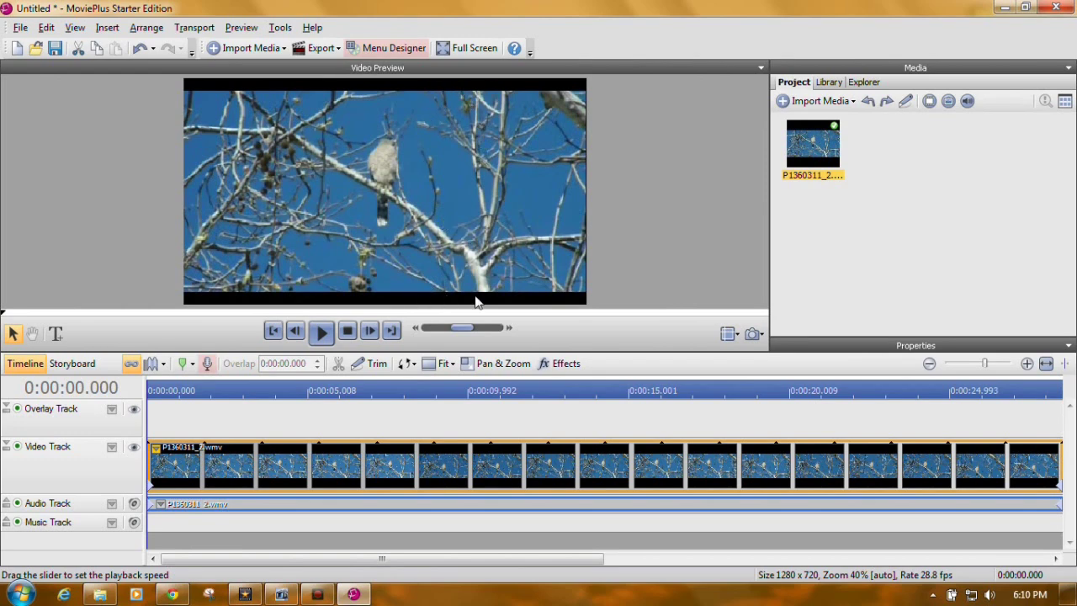
pyautogui.click(431, 368)
# - Adjust the custom crop rectangle until the hawk fills the 16:9 preview, then close Crop
pyautogui.click(458, 437)
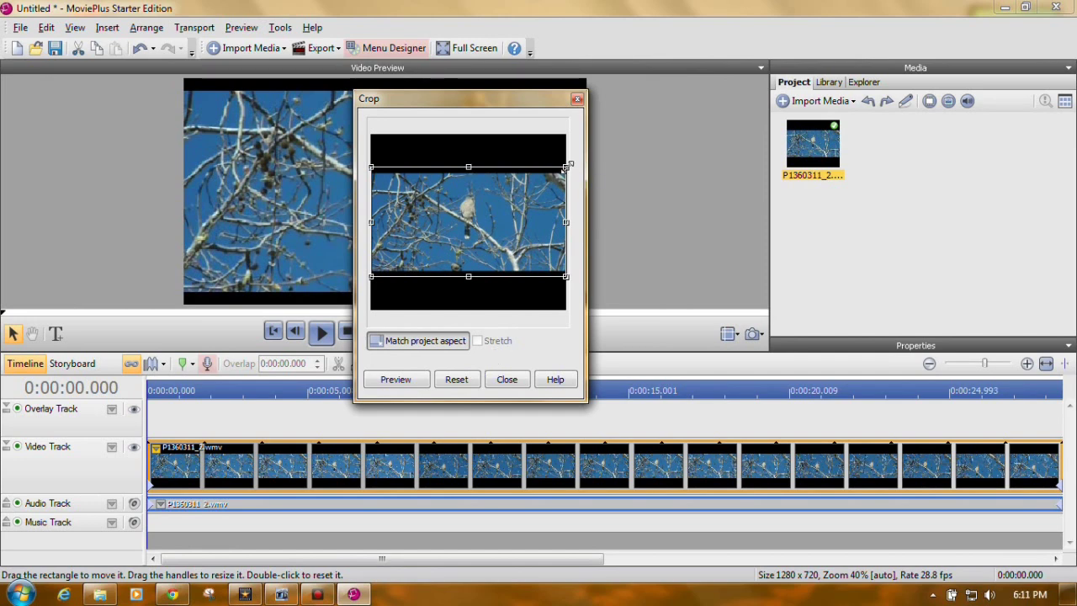
pyautogui.moveTo(566, 166); pyautogui.dragTo(550, 183)
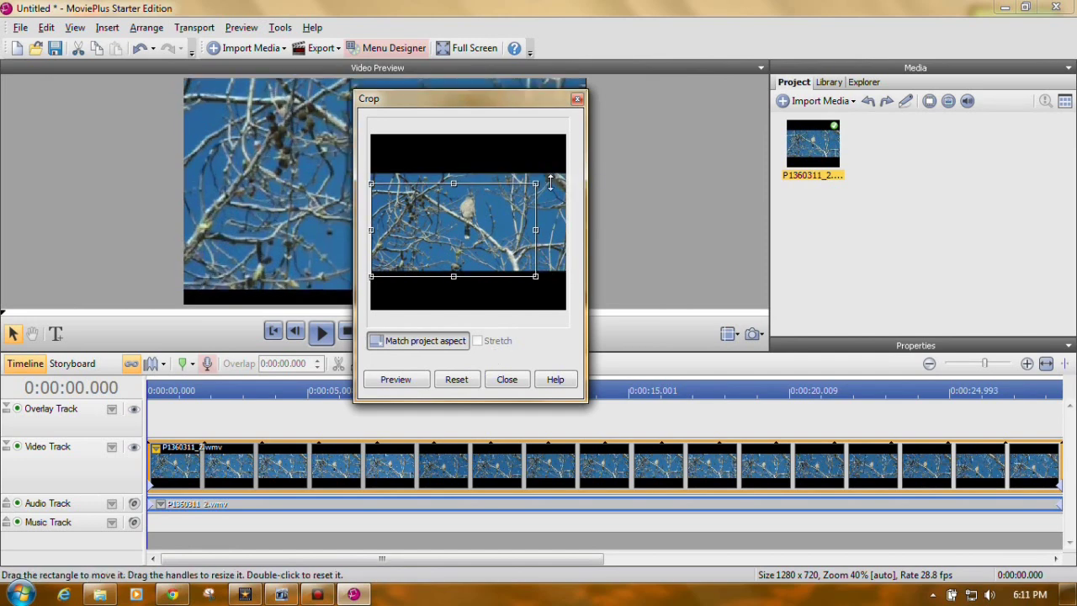
pyautogui.moveTo(508, 221); pyautogui.dragTo(524, 220)
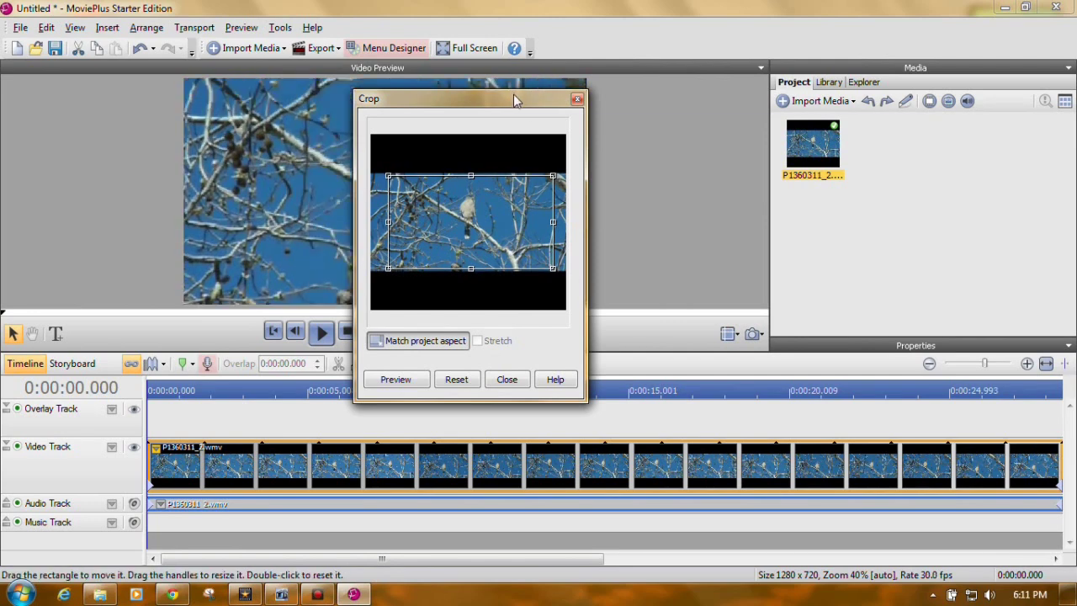
pyautogui.moveTo(515, 101); pyautogui.dragTo(799, 83)
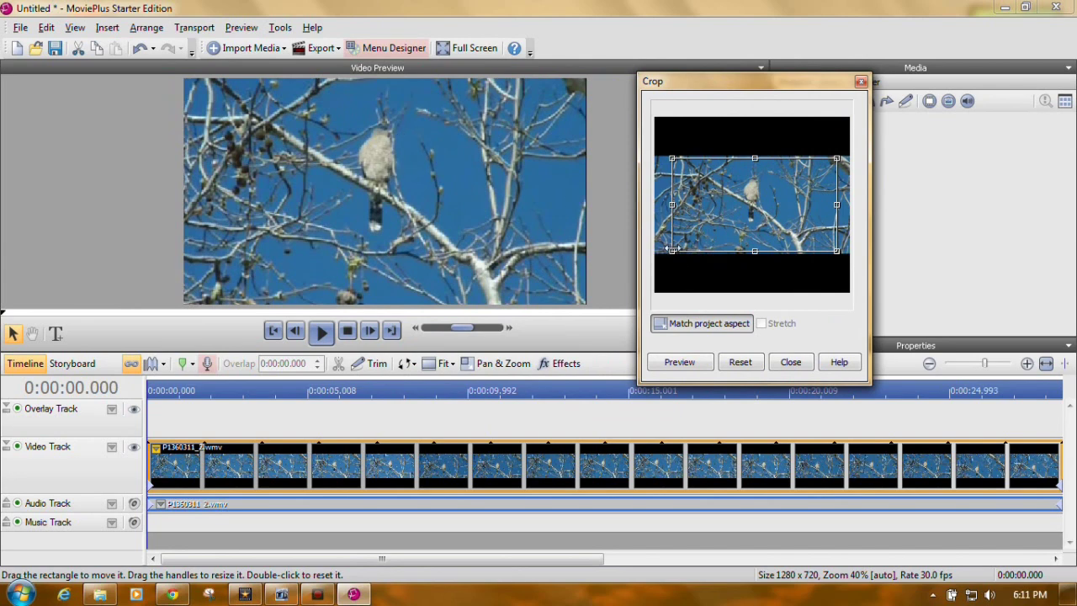
pyautogui.moveTo(670, 252); pyautogui.dragTo(669, 253)
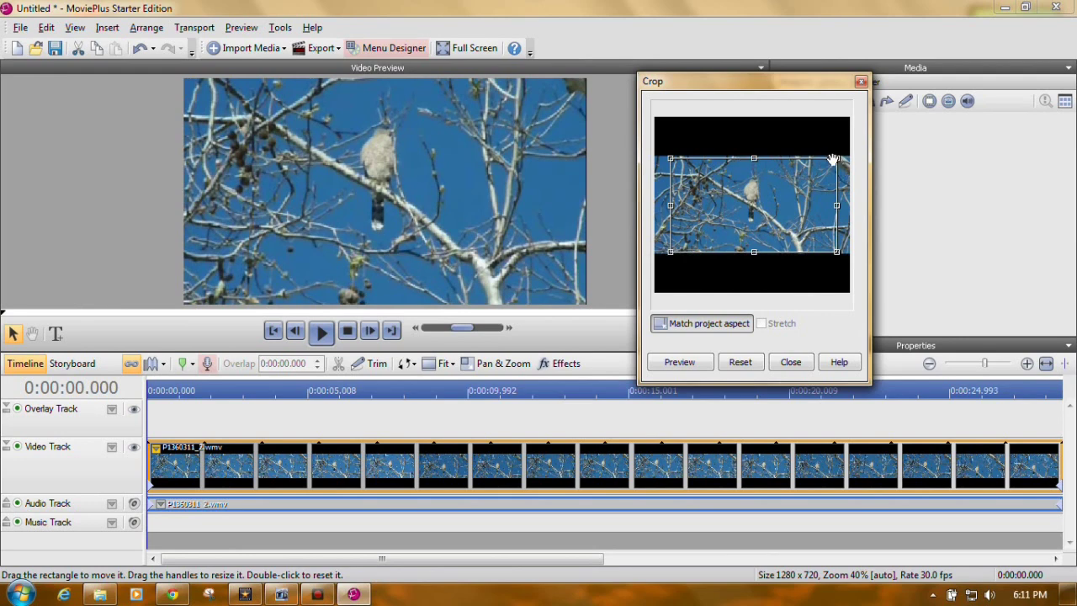
pyautogui.moveTo(837, 160); pyautogui.dragTo(839, 159)
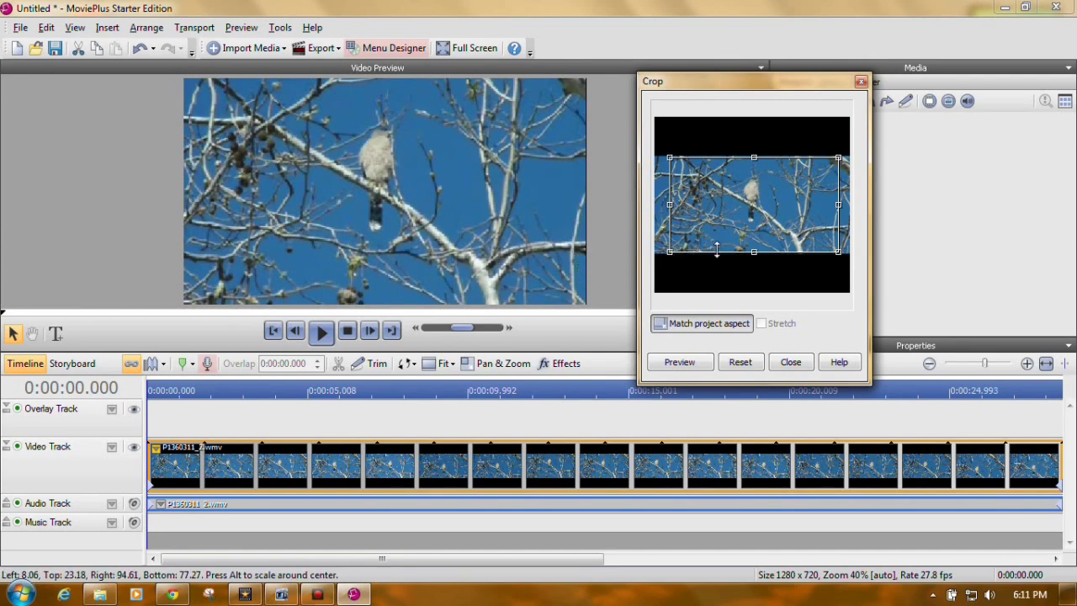
pyautogui.moveTo(716, 231); pyautogui.dragTo(714, 233)
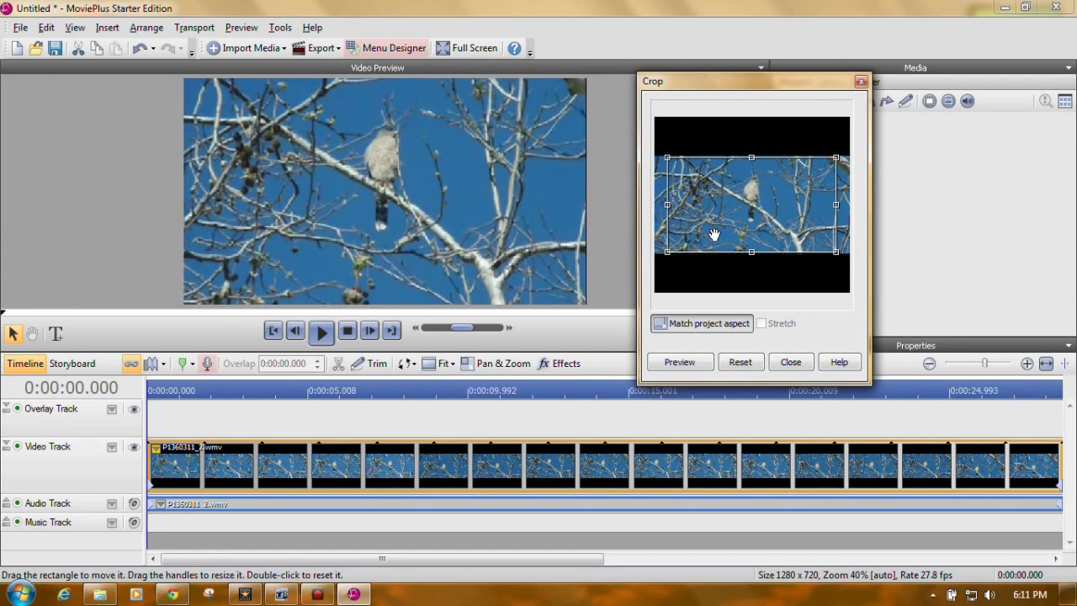
pyautogui.click(788, 364)
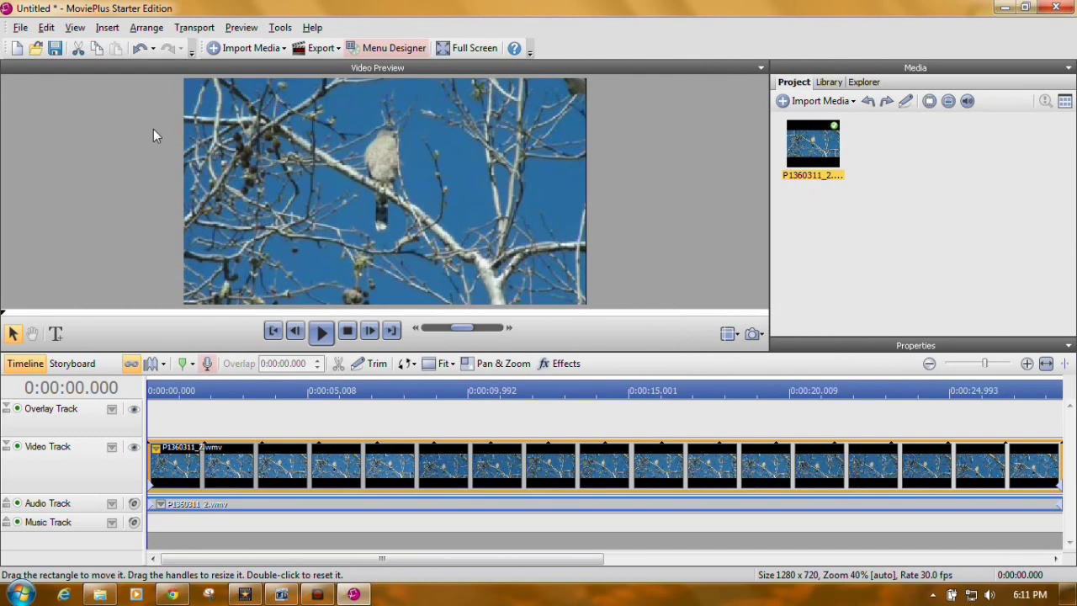
# - Export the movie as a WMV file and pick the HD 720p25 preset (1280 x 720, 17.00 MB)
pyautogui.click(20, 28)
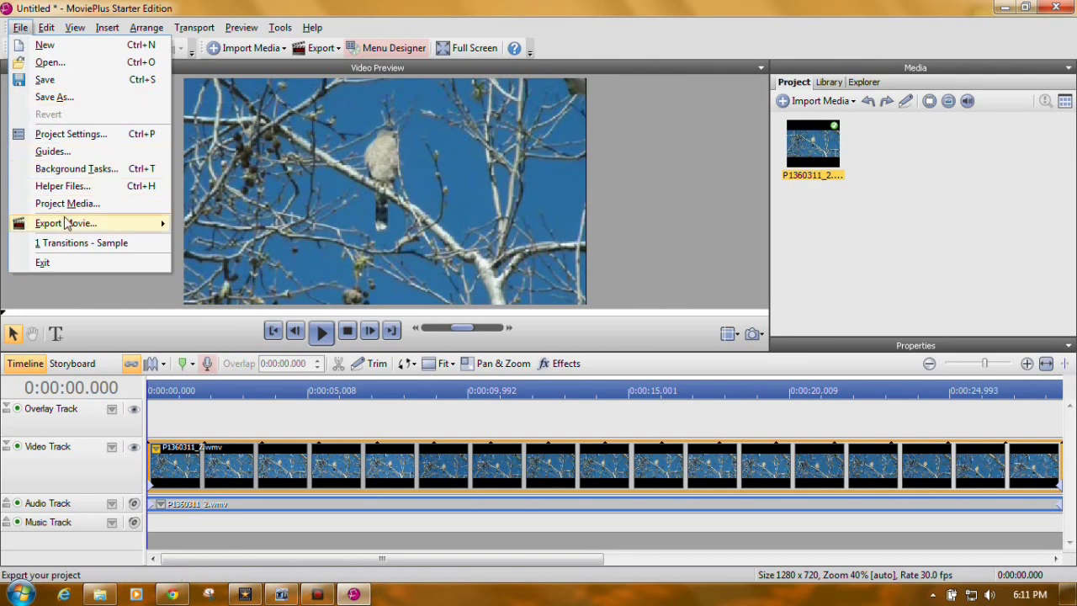
pyautogui.moveTo(68, 227)
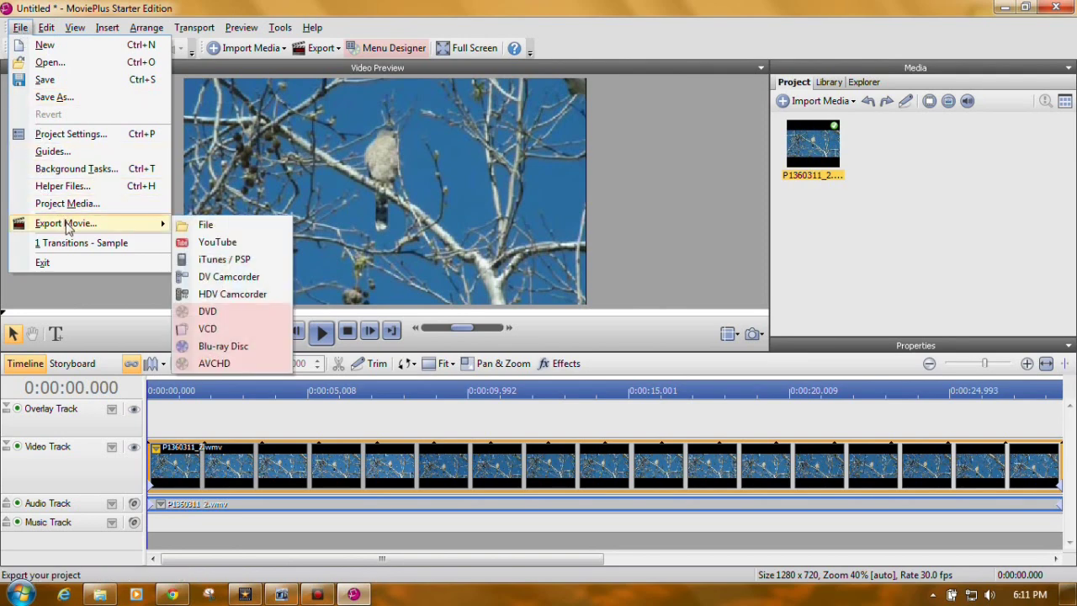
pyautogui.click(207, 225)
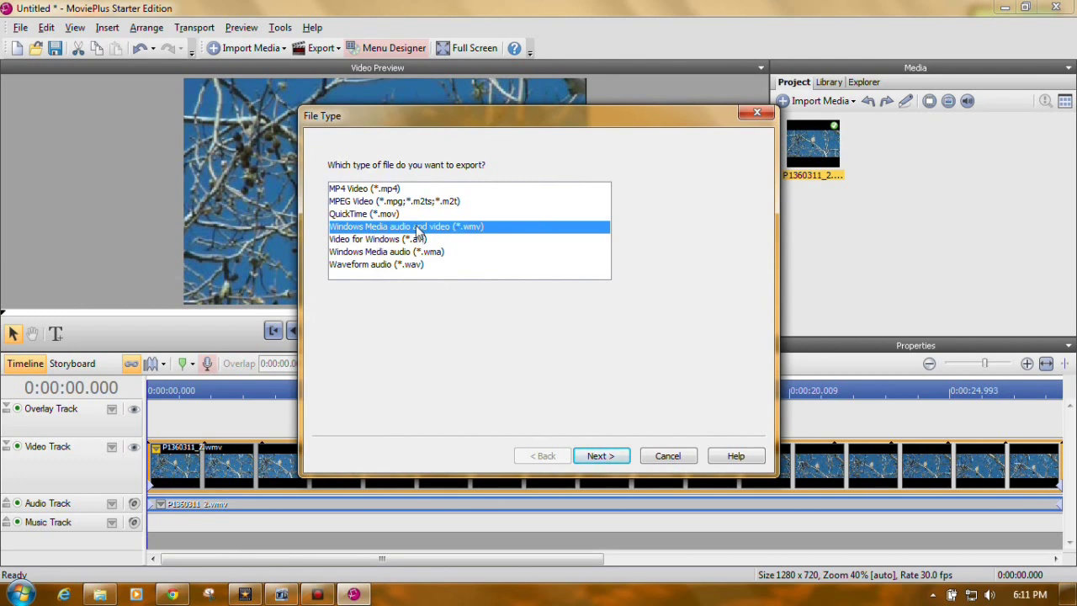
pyautogui.click(600, 456)
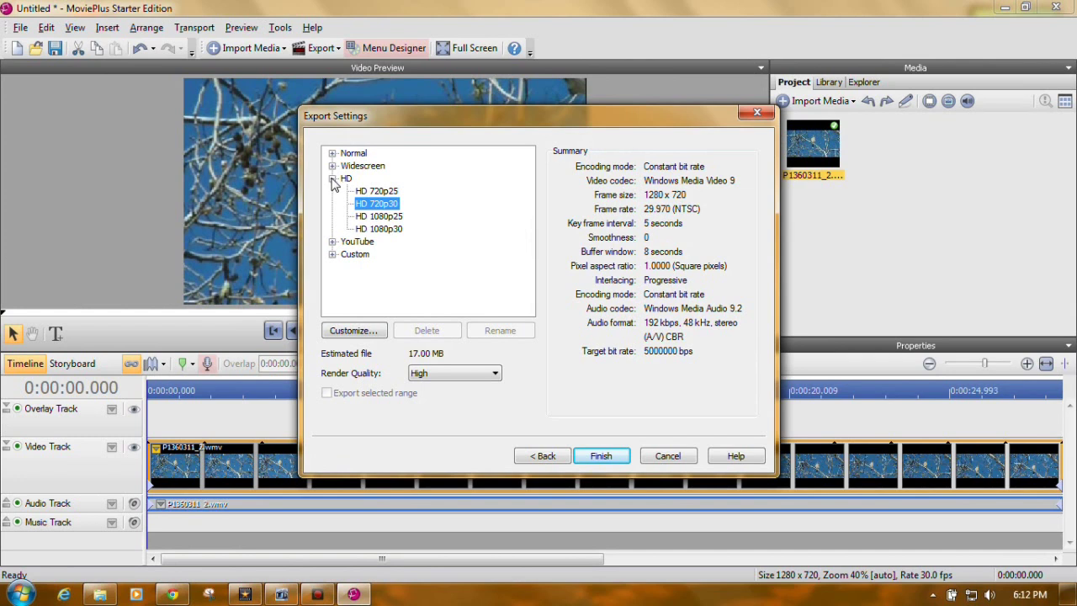
pyautogui.click(388, 192)
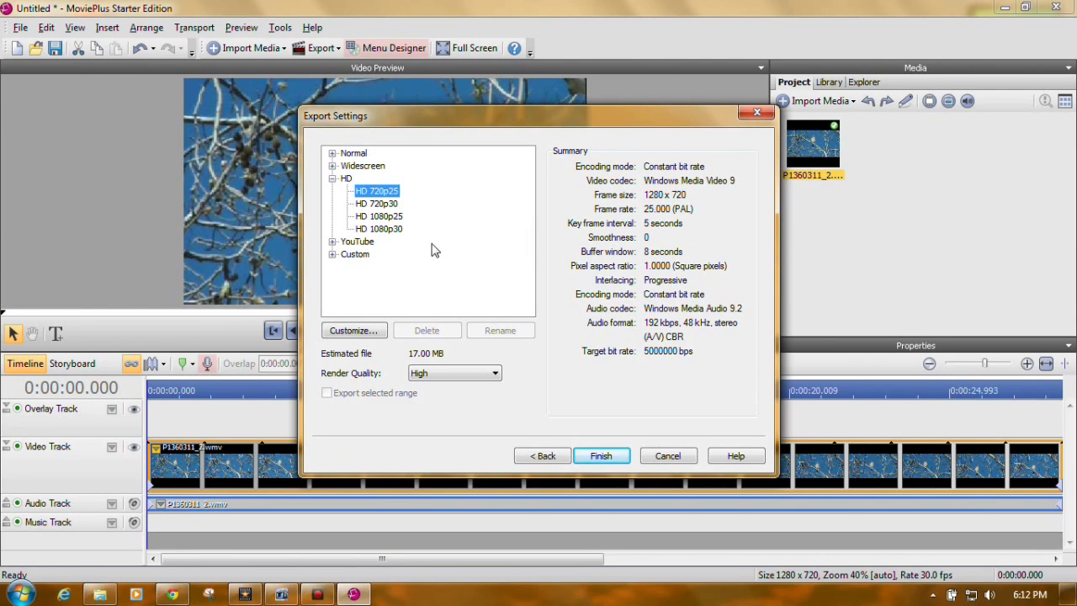
# - Choose the Normal > Local playback preset (768 x 576) and customize its export template
pyautogui.click(384, 204)
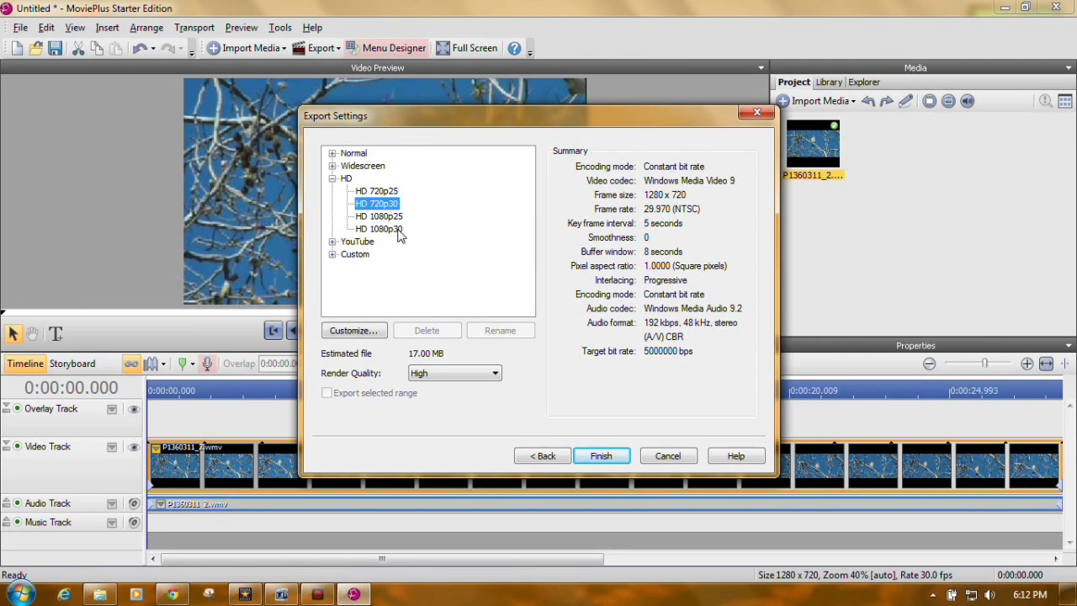
pyautogui.click(332, 180)
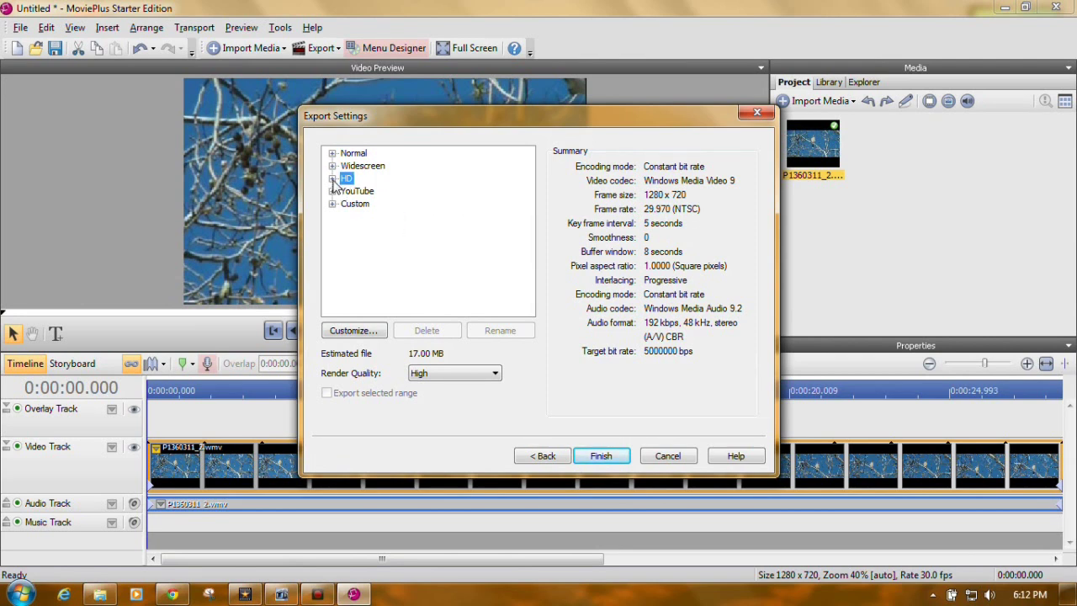
pyautogui.click(332, 153)
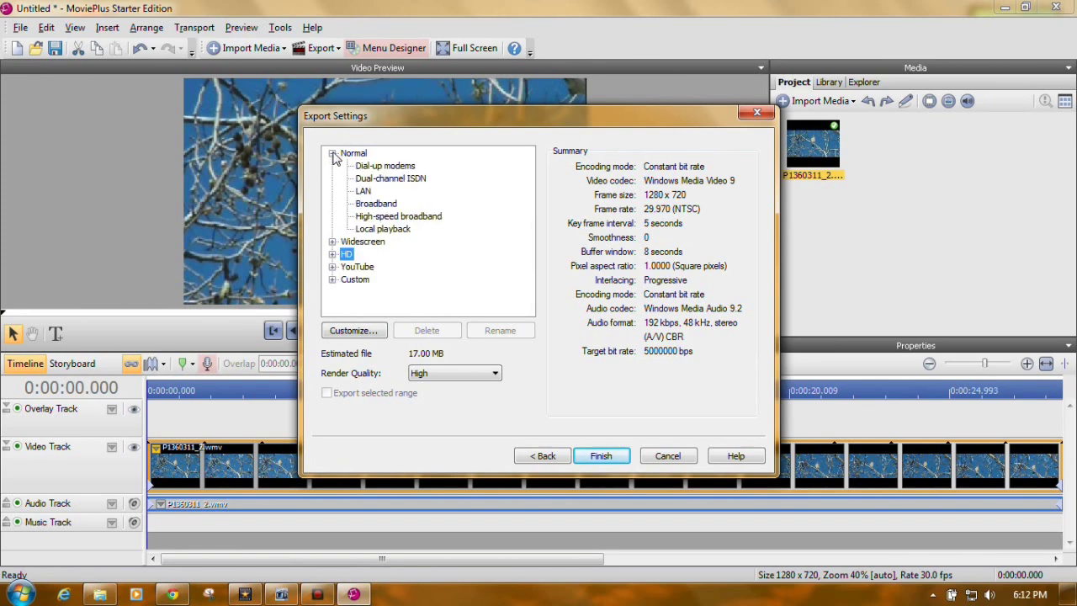
pyautogui.click(388, 211)
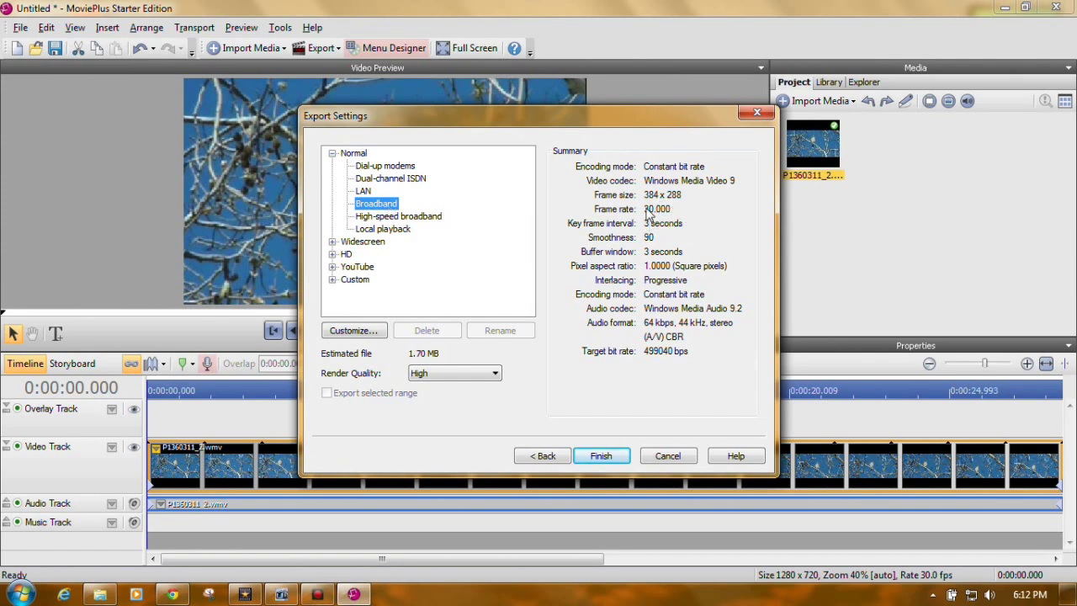
pyautogui.click(427, 219)
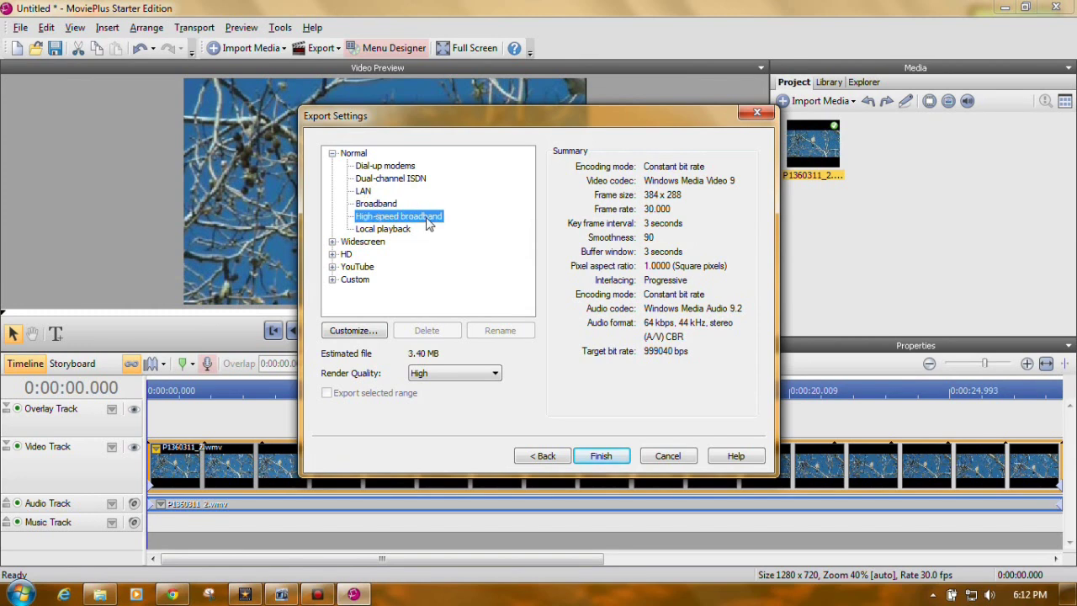
pyautogui.click(401, 235)
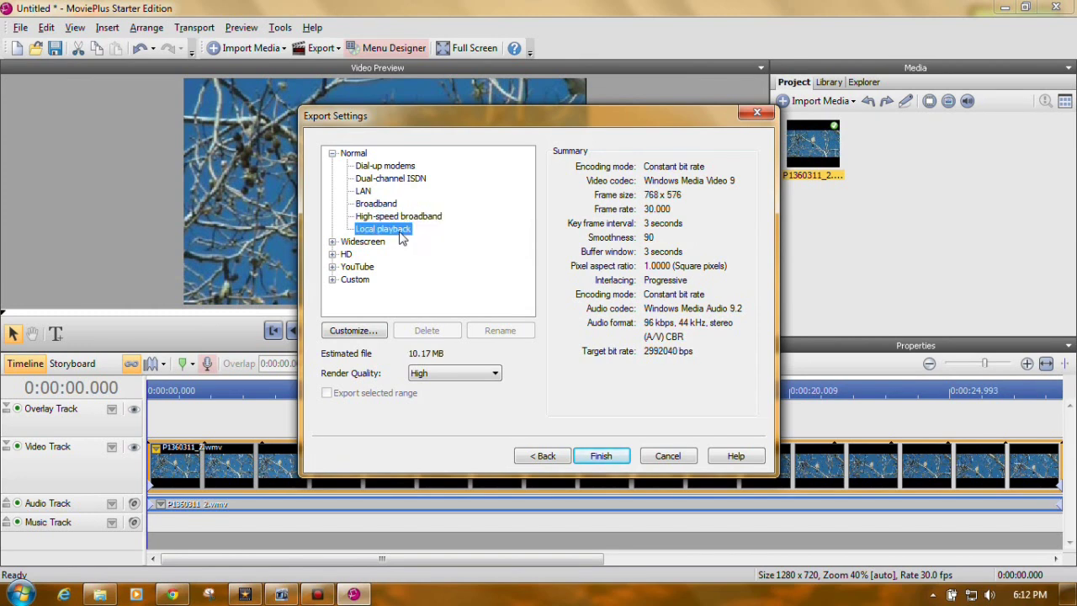
pyautogui.click(371, 333)
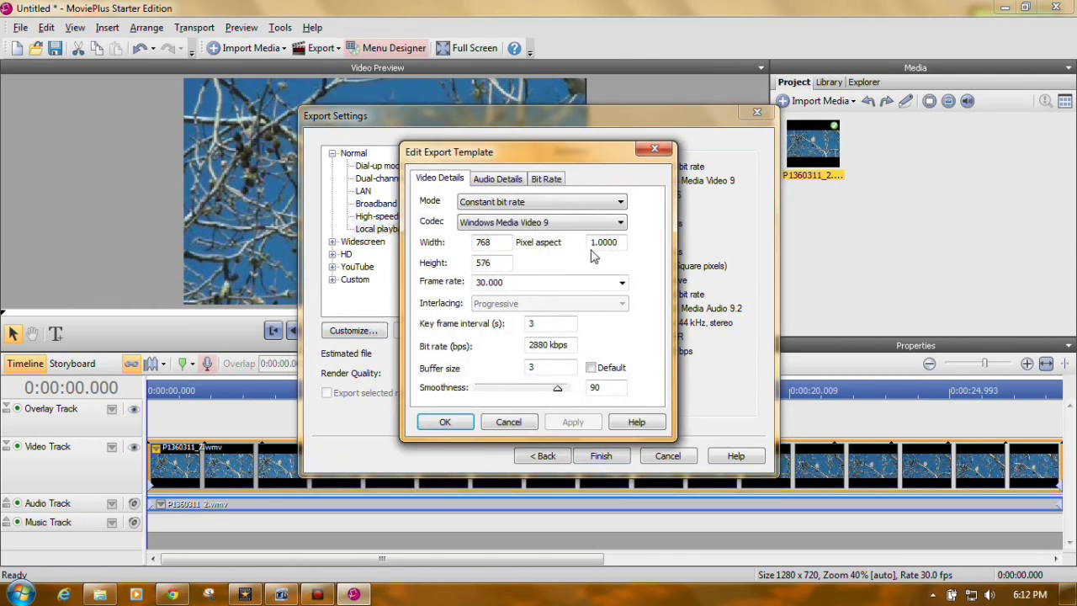
# - Try the Windows Media Video V7 codec in the template, then discard the changes
pyautogui.click(622, 223)
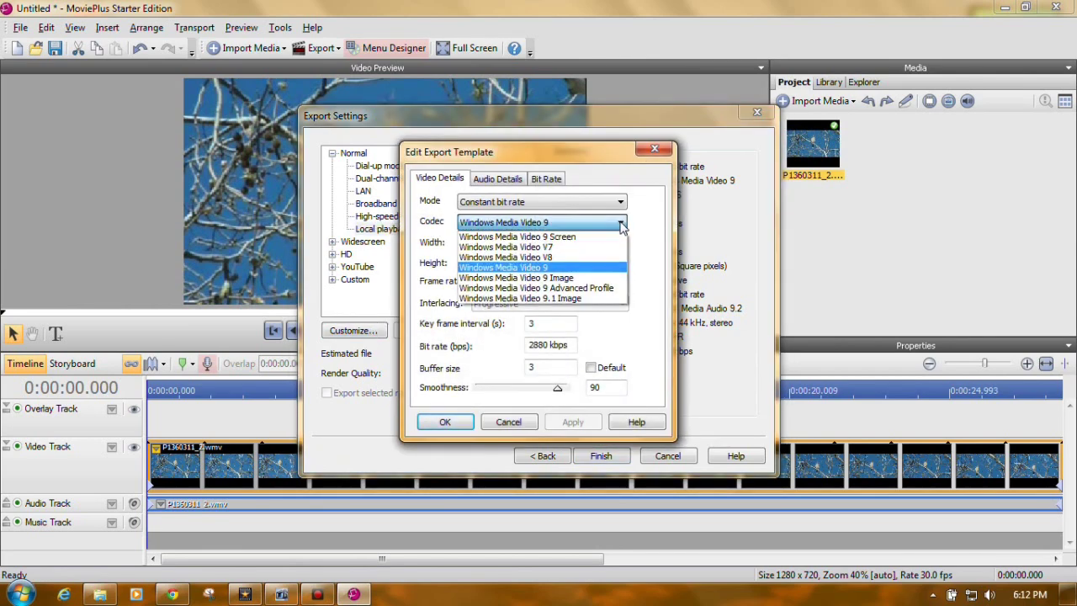
pyautogui.click(593, 247)
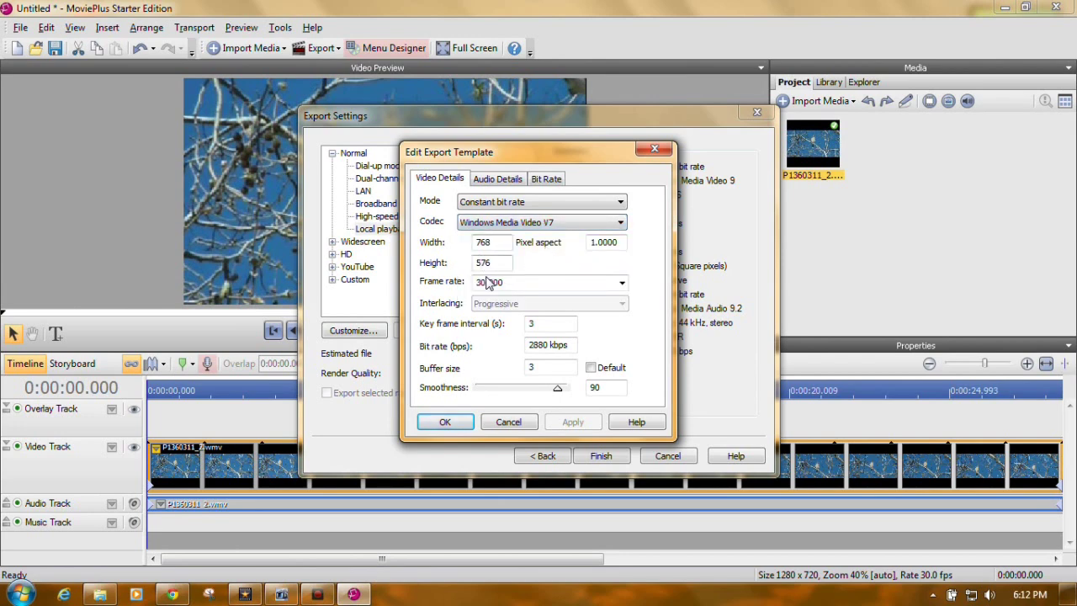
pyautogui.click(509, 429)
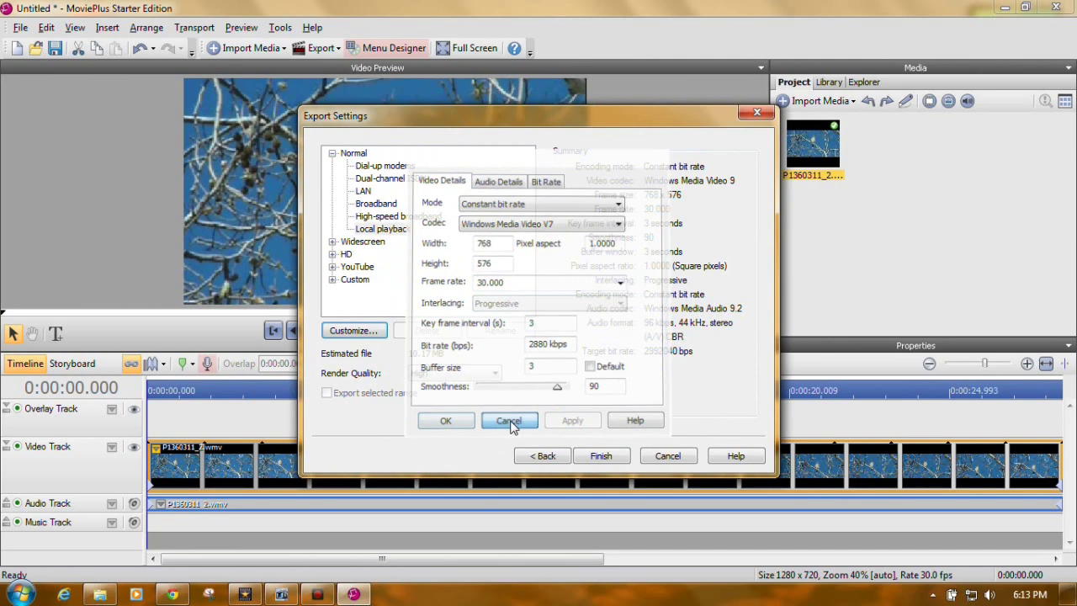
# - Select the HD 720p30 preset (1280 x 720, 29.970 fps) and keep High render quality
pyautogui.click(332, 154)
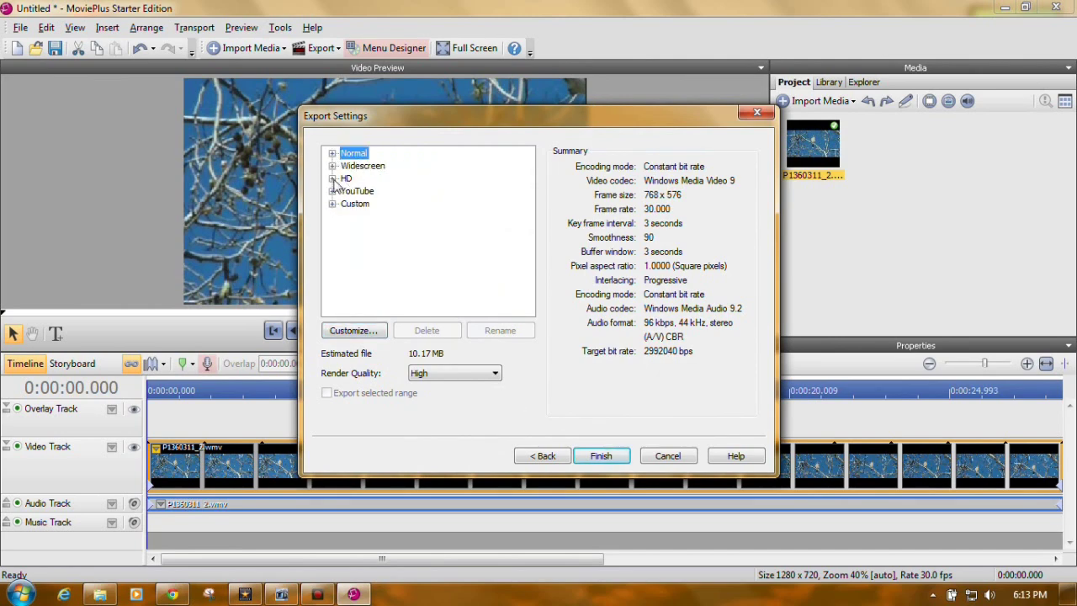
pyautogui.click(333, 179)
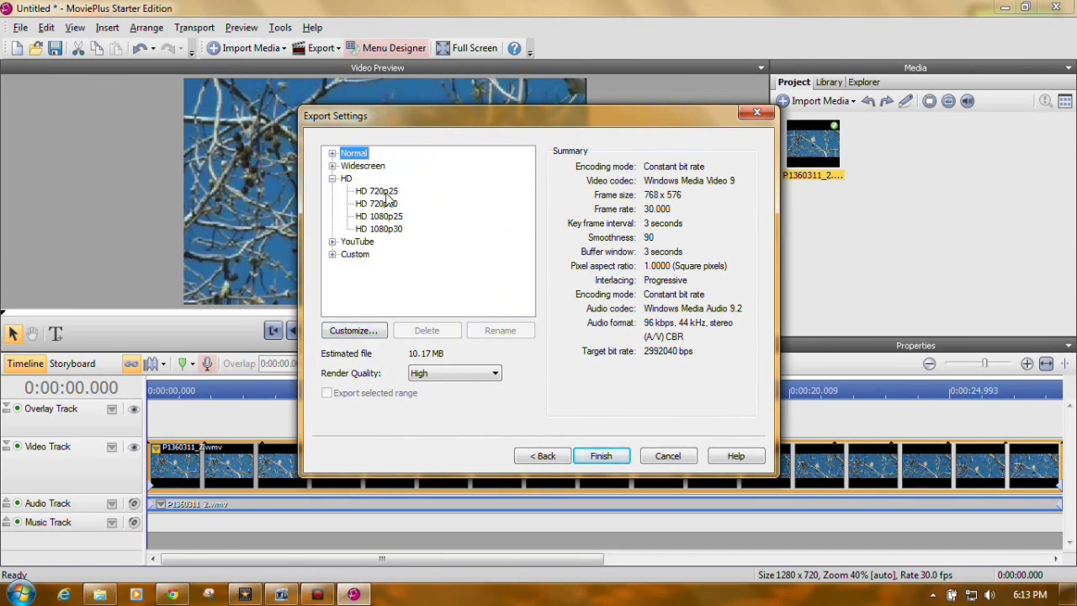
pyautogui.click(380, 204)
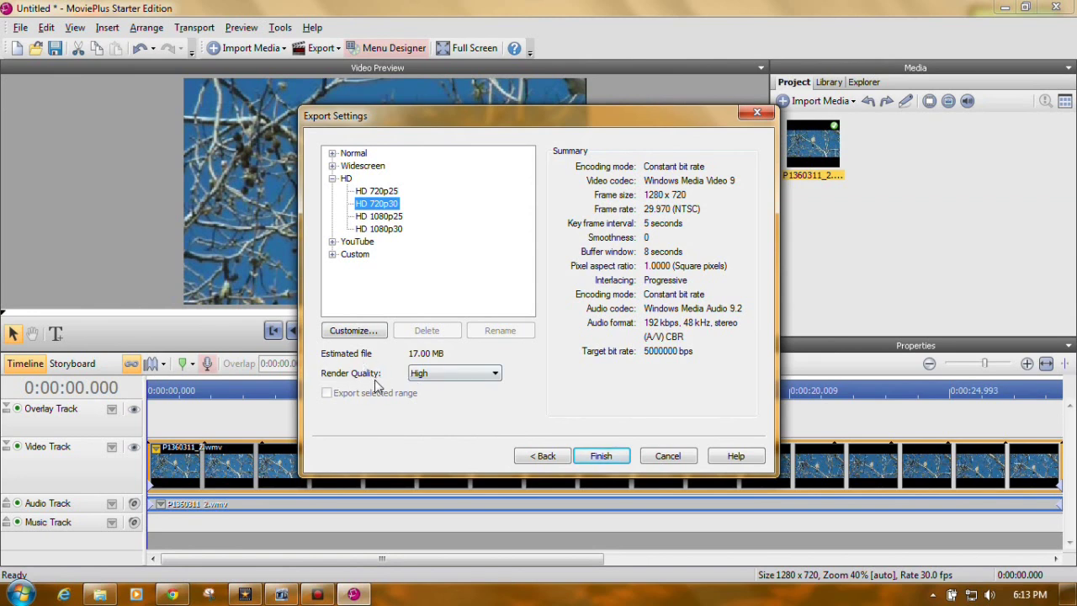
pyautogui.click(495, 374)
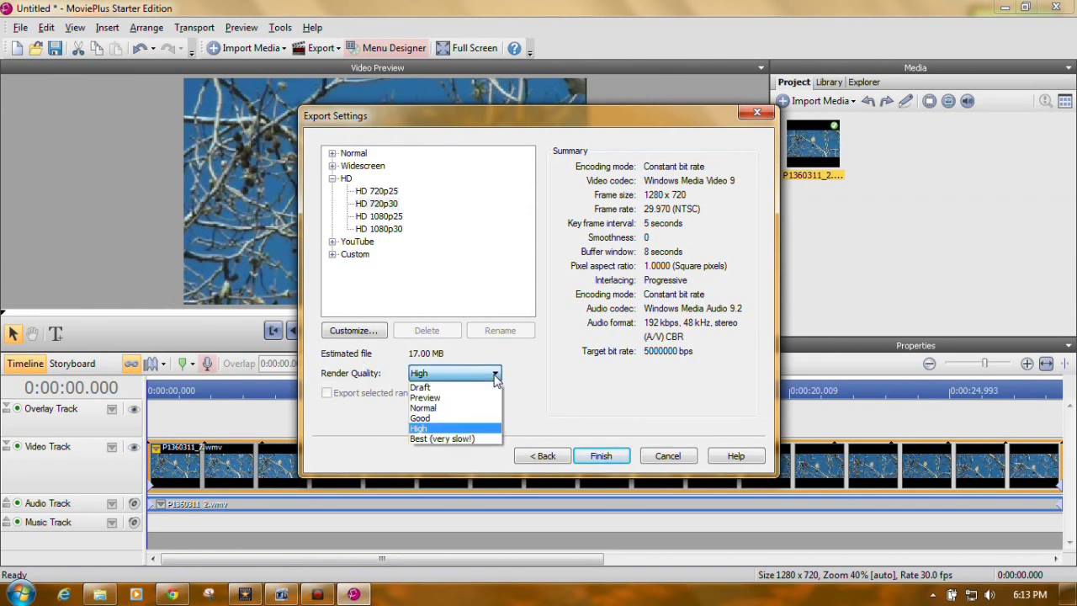
pyautogui.click(469, 429)
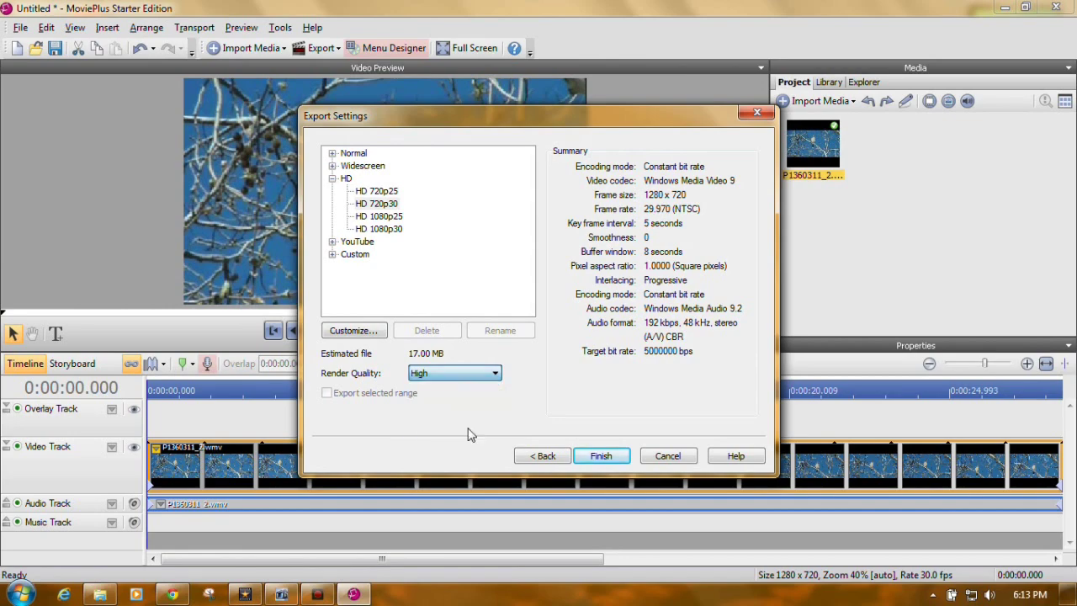
# - Save the export as 'MoviePlus Crop Tesst' in My Videos > Vid Tuts to start rendering
pyautogui.click(602, 455)
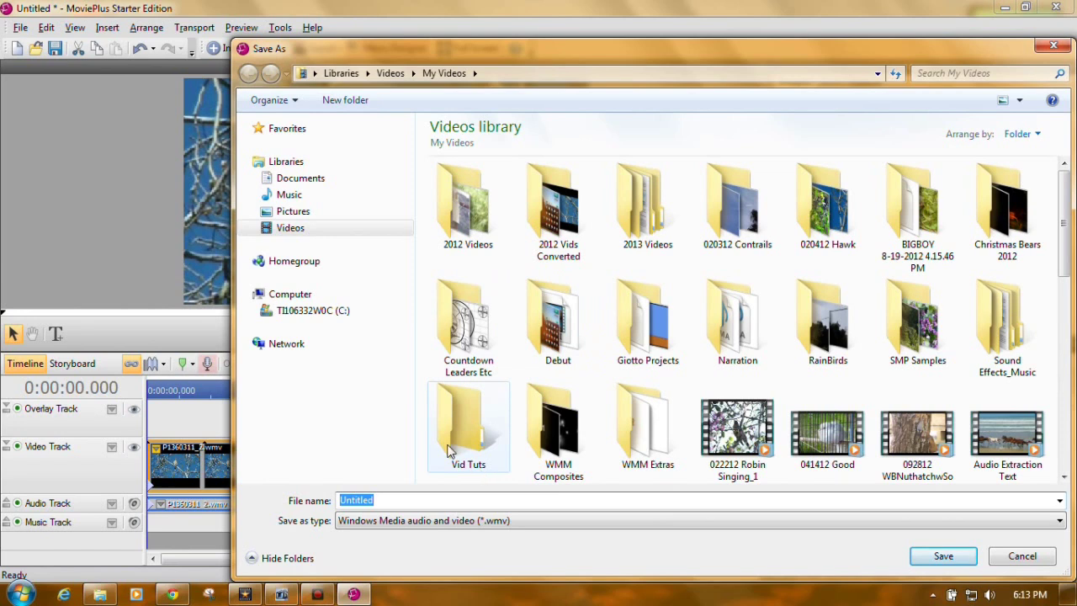
pyautogui.write('Movi')
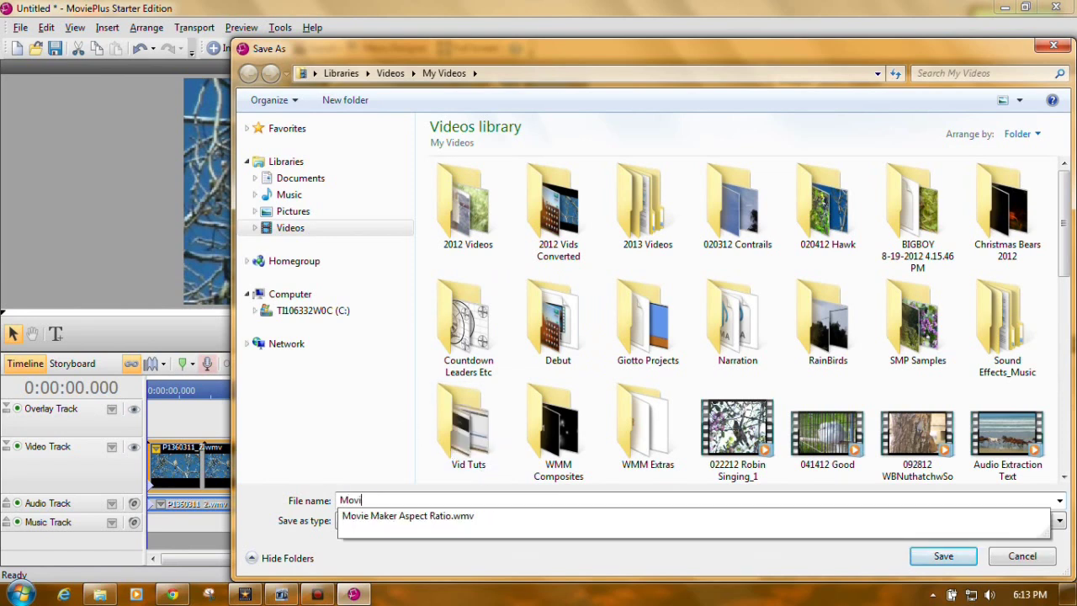
pyautogui.write('eP')
pyautogui.press('BackSpace')
pyautogui.write('Plus Crop')
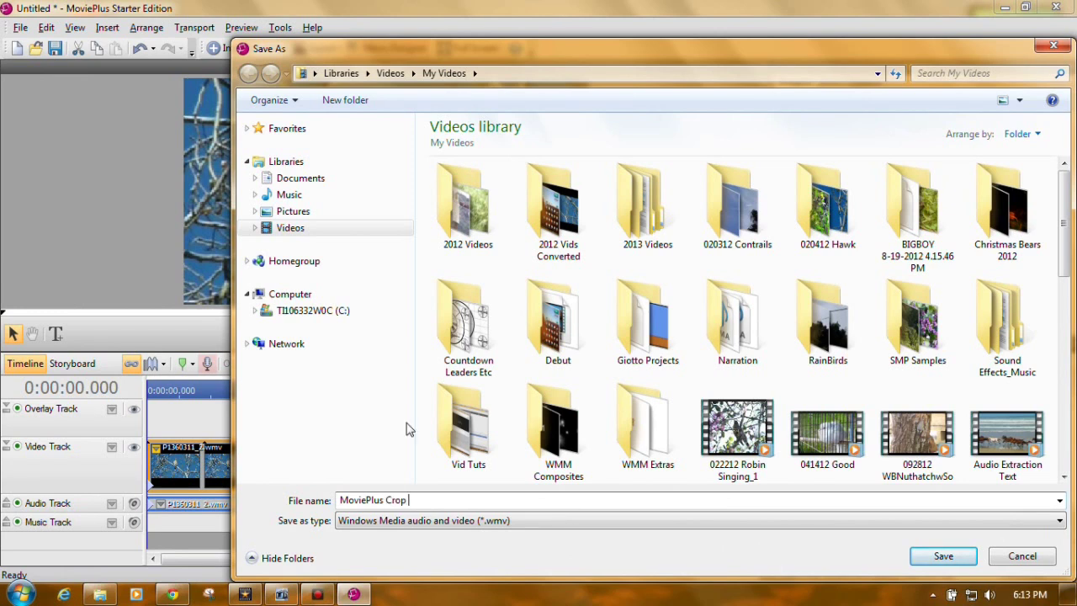
pyautogui.write(' Tesst')
pyautogui.click(256, 228)
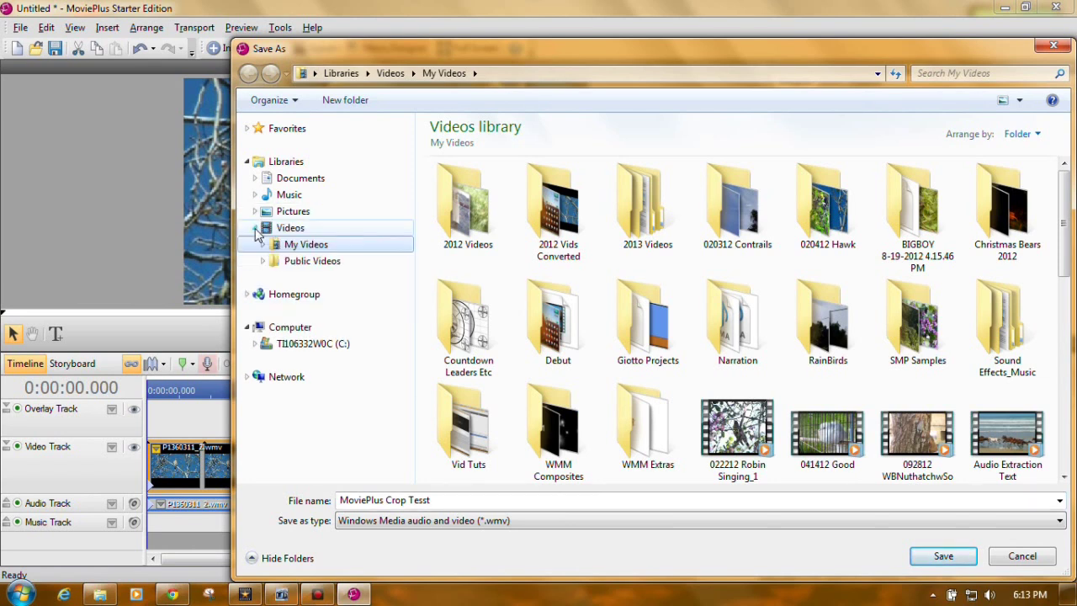
pyautogui.click(276, 244)
pyautogui.click(263, 244)
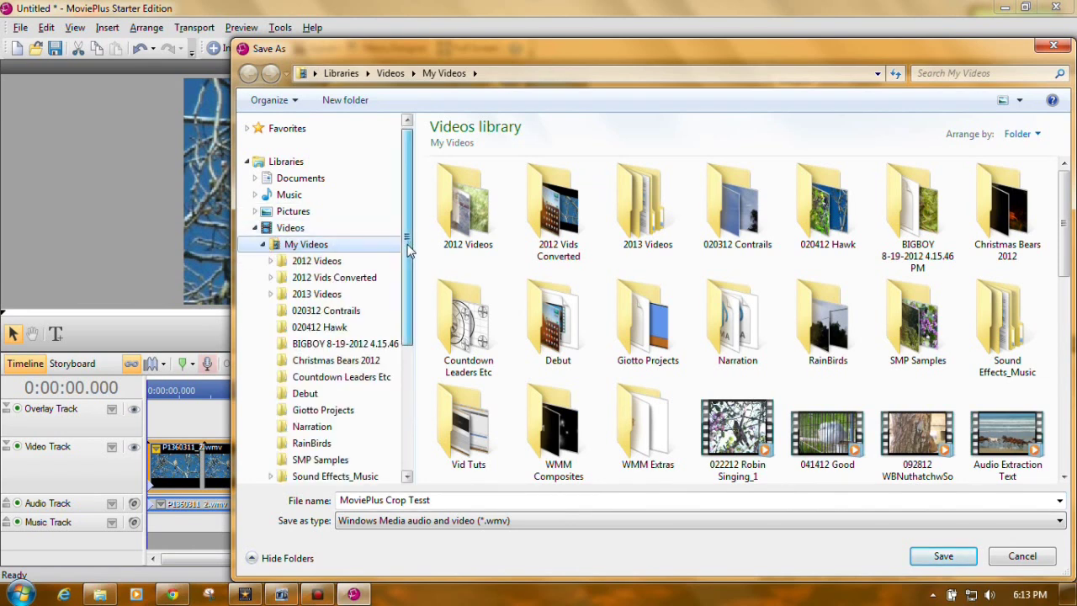
pyautogui.moveTo(409, 243); pyautogui.dragTo(412, 307)
pyautogui.click(309, 387)
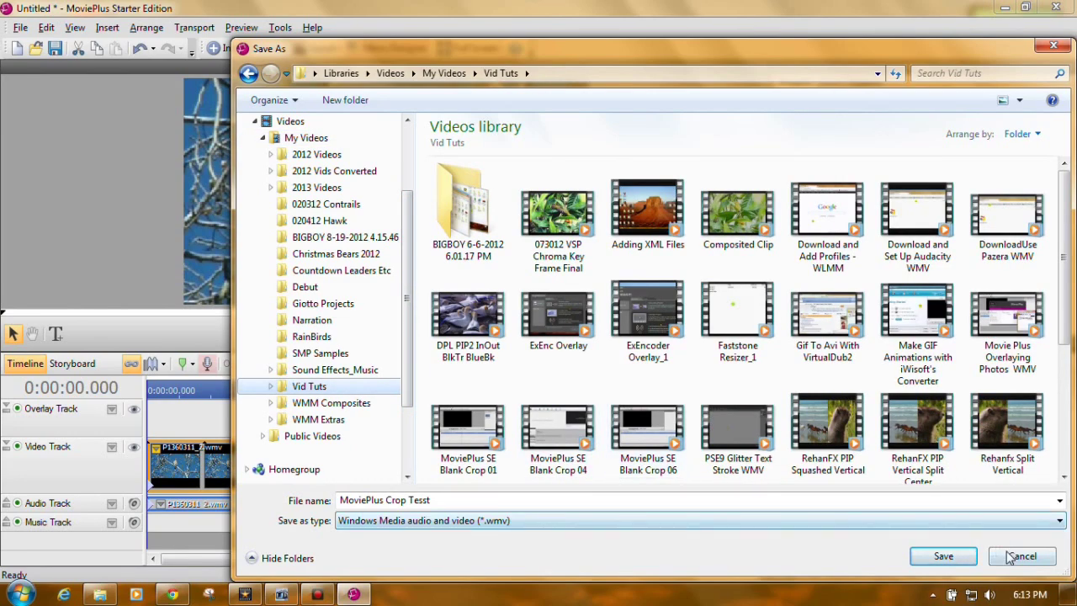
pyautogui.click(943, 557)
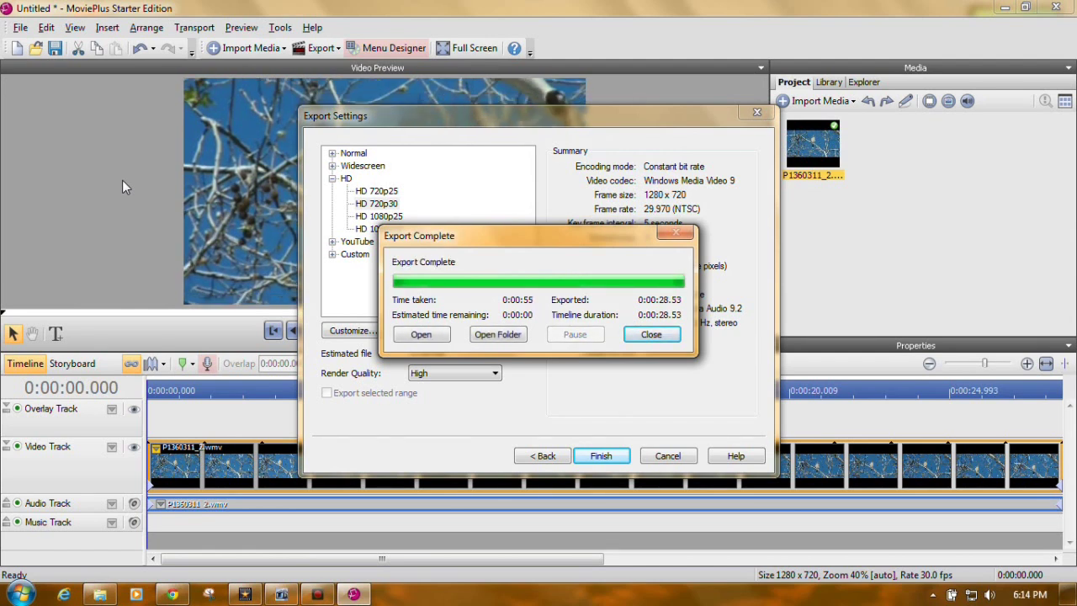
# - After the export completes, show the exported MoviePlus Crop Tesst WMV in its folder
pyautogui.click(497, 335)
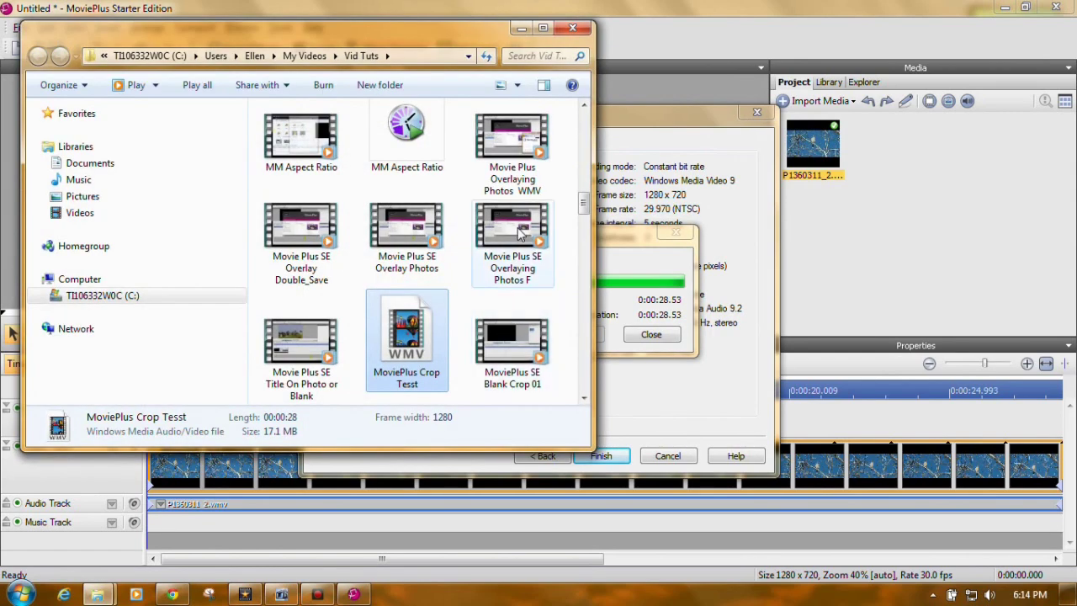
# - Play MoviePlus Crop Tesst from the Vid Tuts folder in Windows Media Player
pyautogui.doubleClick(418, 346)
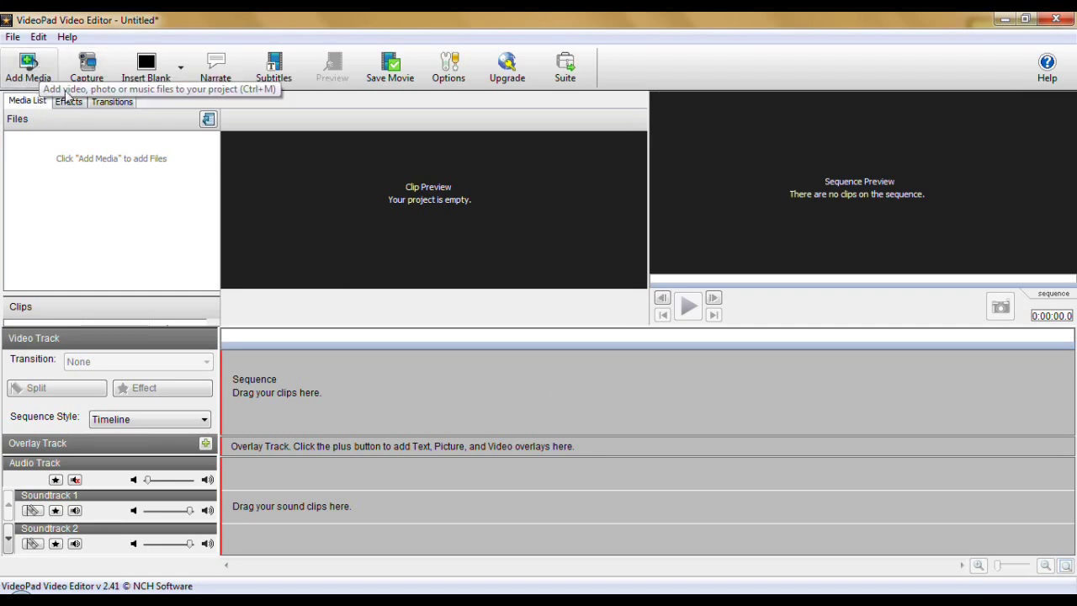
# - Open and dismiss the Insert Blank colour choices in VideoPad's empty Untitled project
pyautogui.click(180, 67)
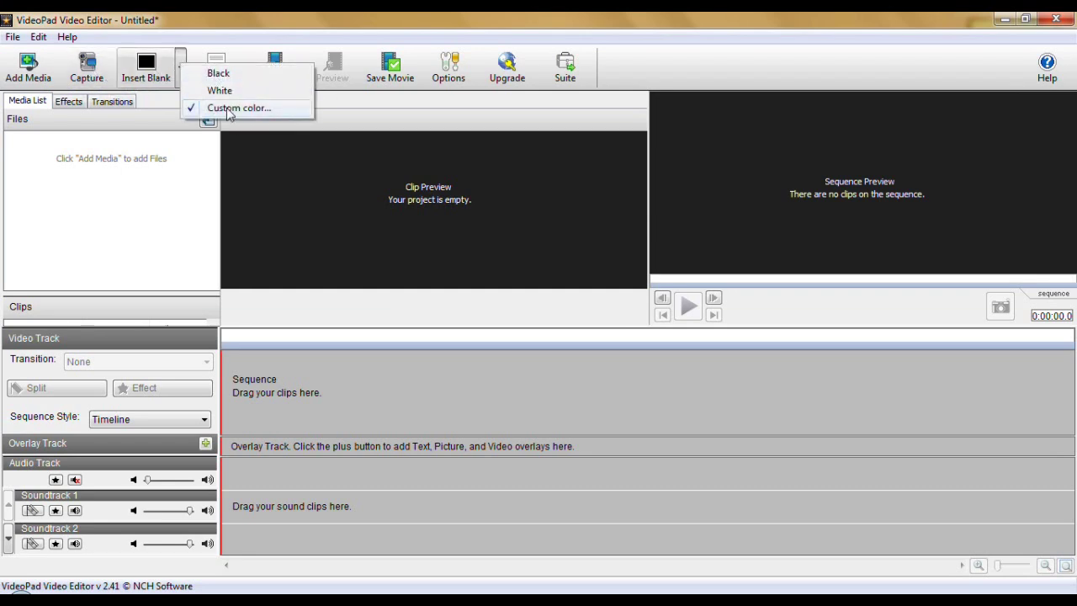
pyautogui.click(179, 158)
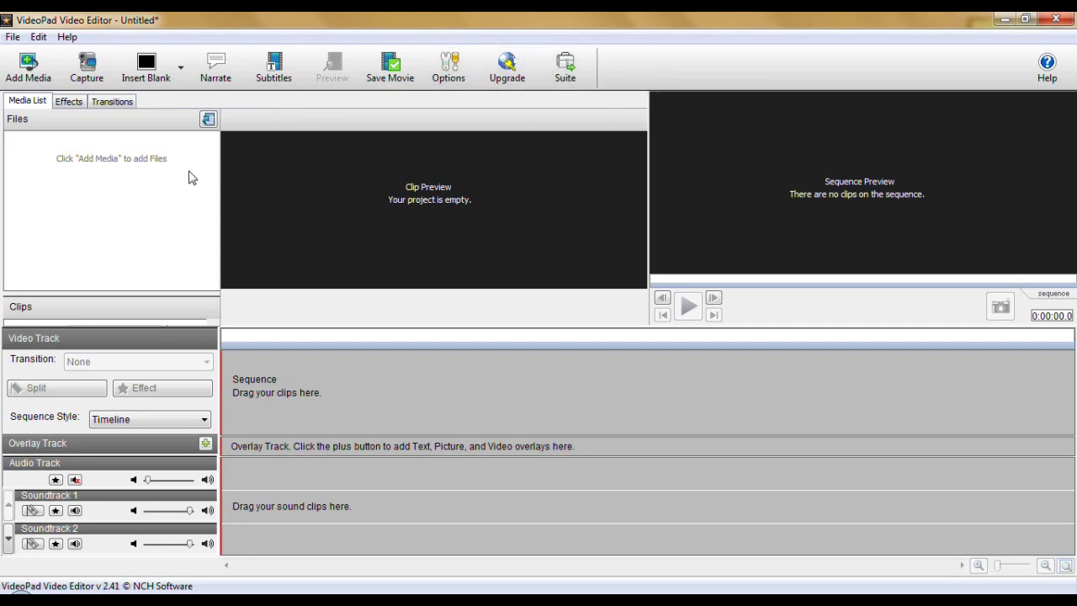
# - Import the P1360311_2.wmv hawk clip into the VideoPad project
pyautogui.click(29, 65)
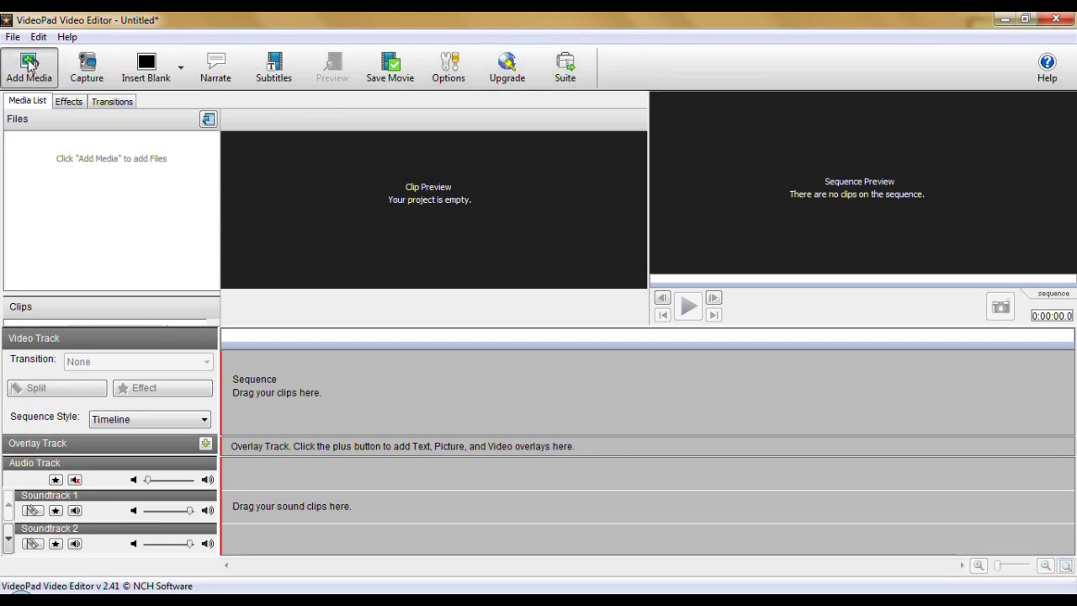
pyautogui.click(202, 271)
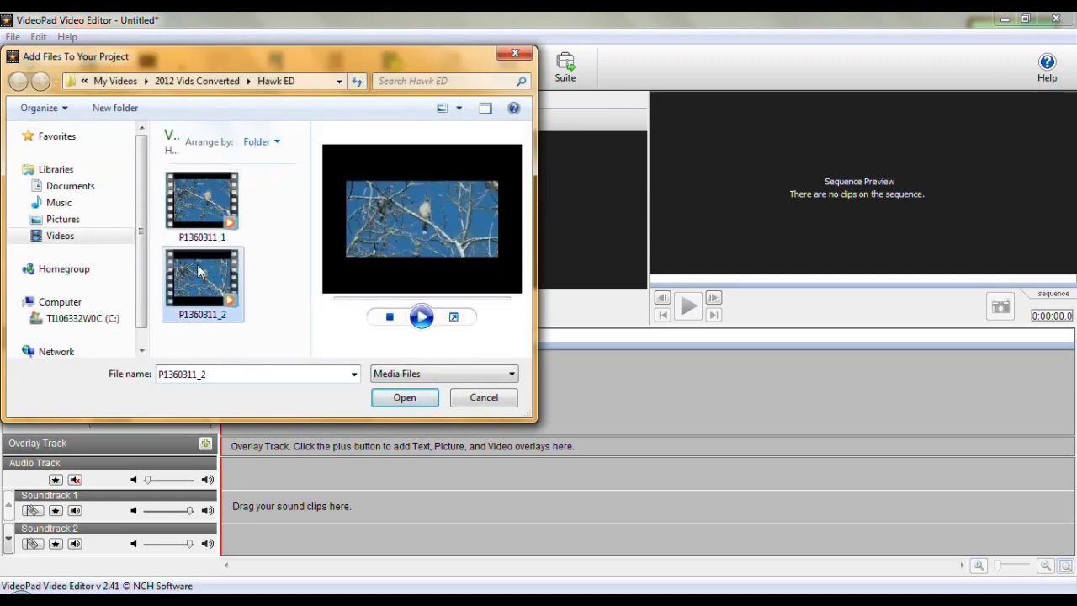
pyautogui.click(409, 398)
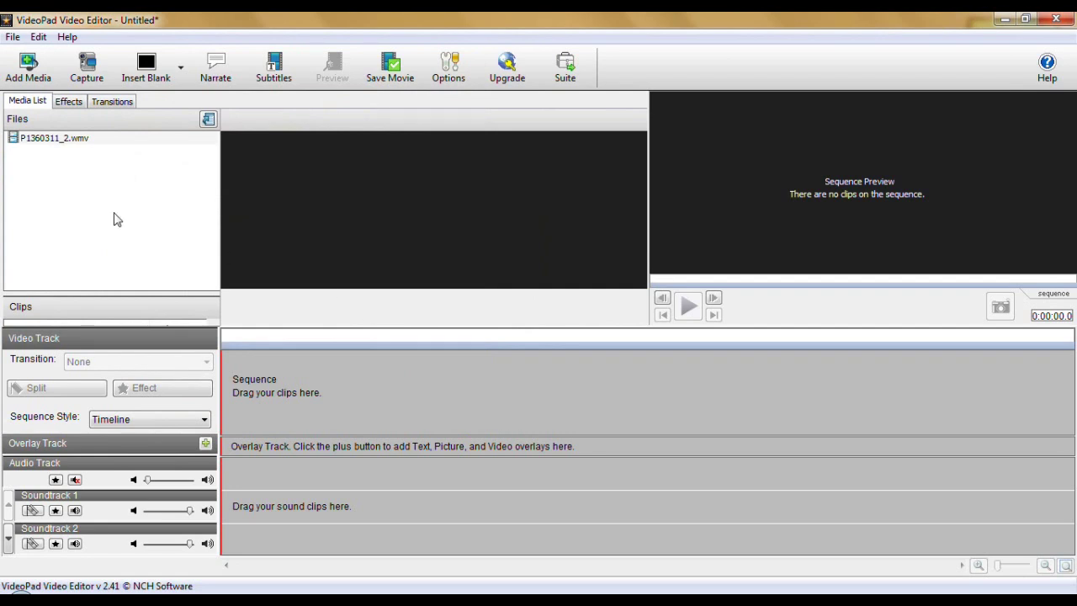
# - Place P1360311_2.wmv from the Media List onto the video sequence and select it
pyautogui.click(61, 140)
pyautogui.moveTo(60, 139); pyautogui.dragTo(302, 403)
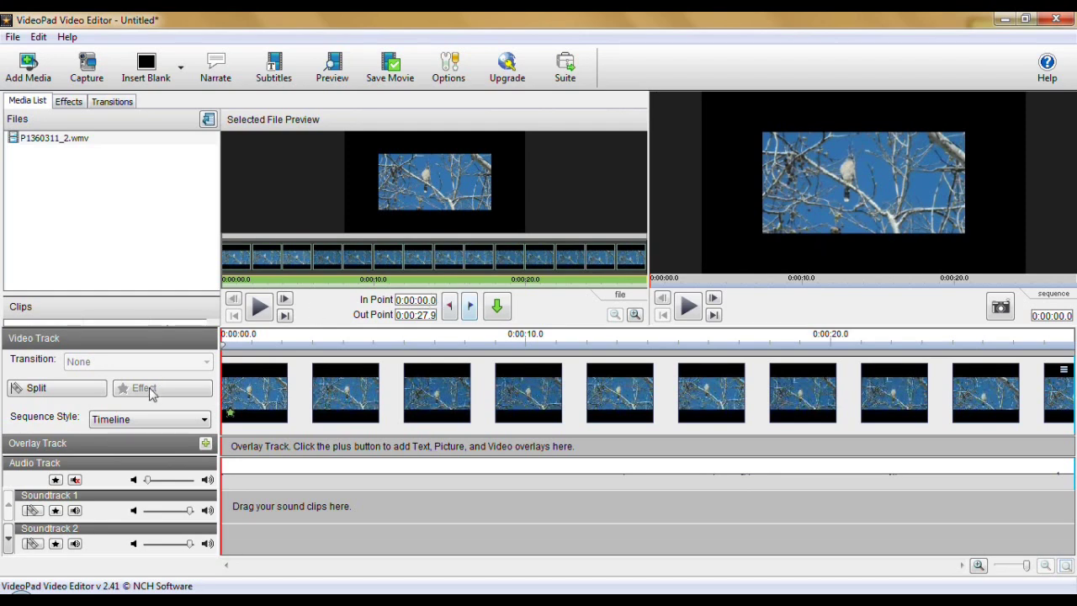
pyautogui.click(481, 409)
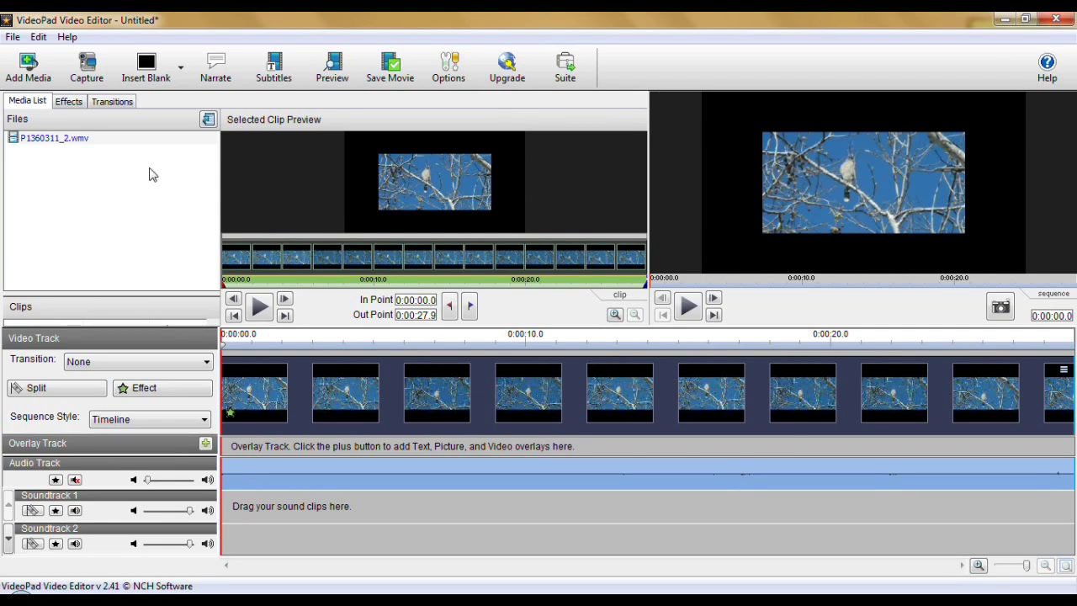
# - Add a Crop effect locked to 16:9, then move and shrink the crop area around the hawk
pyautogui.click(68, 102)
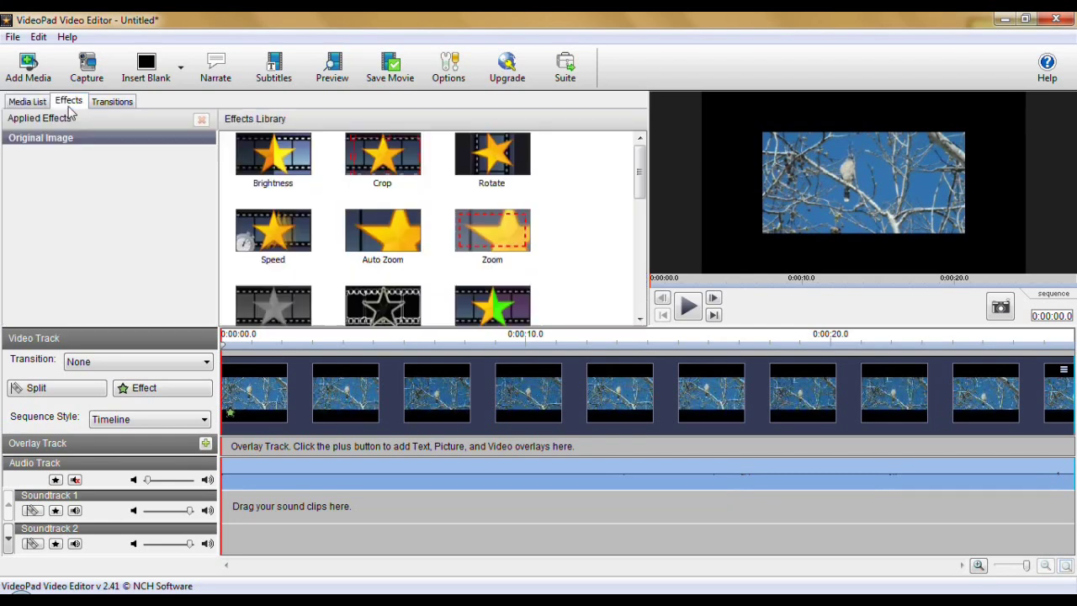
pyautogui.click(394, 163)
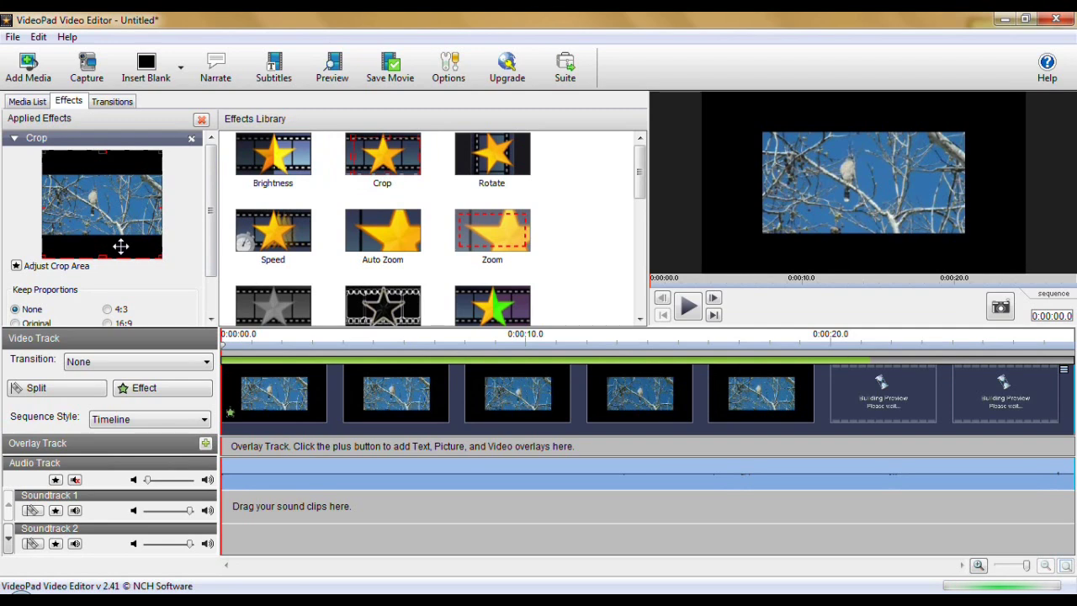
pyautogui.scroll(-2, 213, 256)
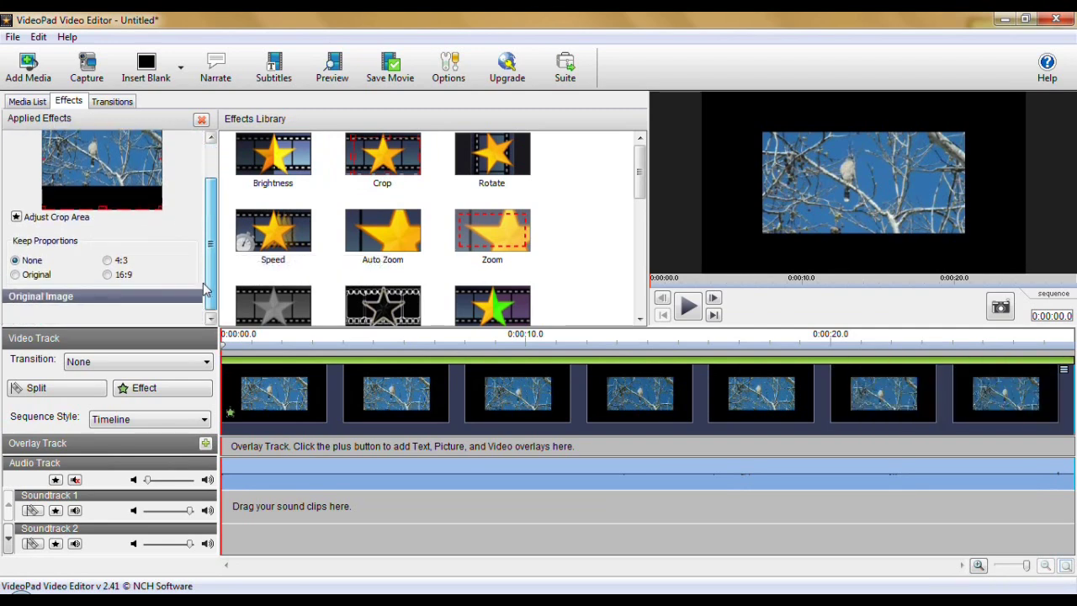
pyautogui.click(108, 276)
pyautogui.scroll(2, 212, 248)
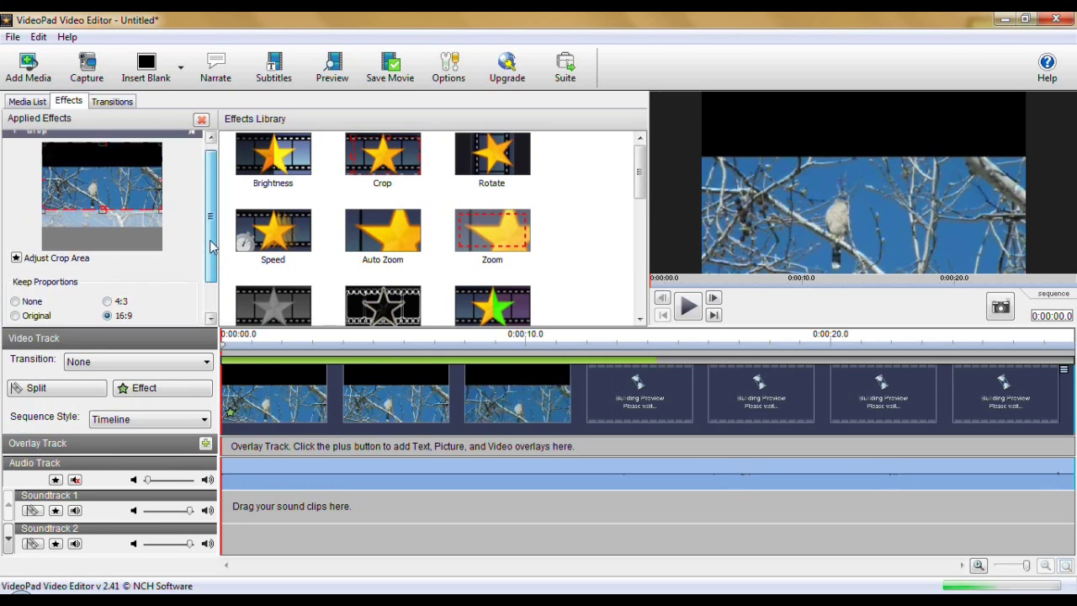
pyautogui.moveTo(136, 174); pyautogui.dragTo(136, 192)
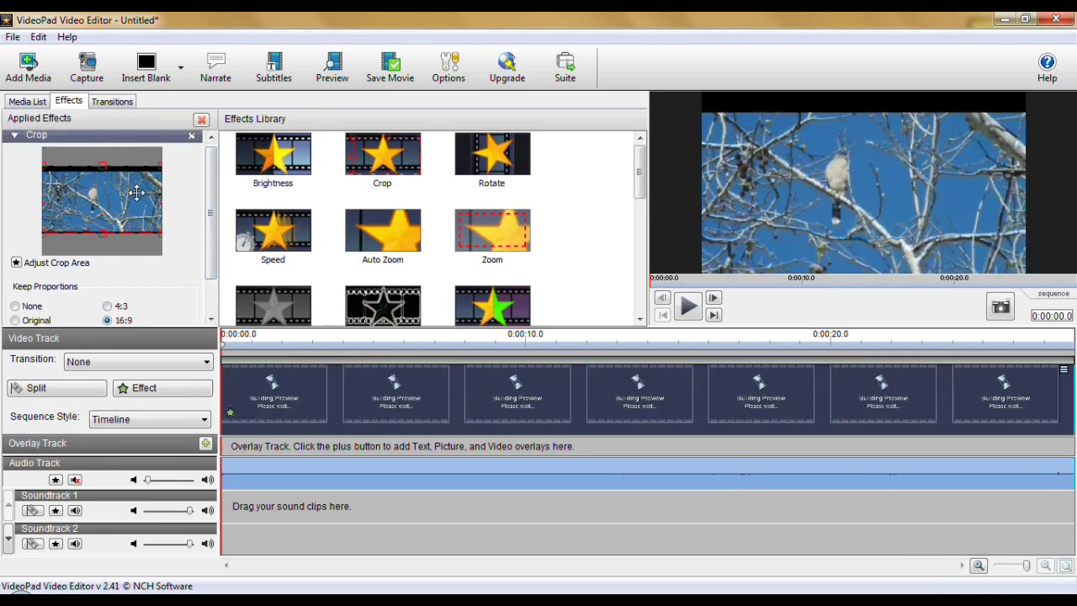
pyautogui.moveTo(161, 165); pyautogui.dragTo(133, 191)
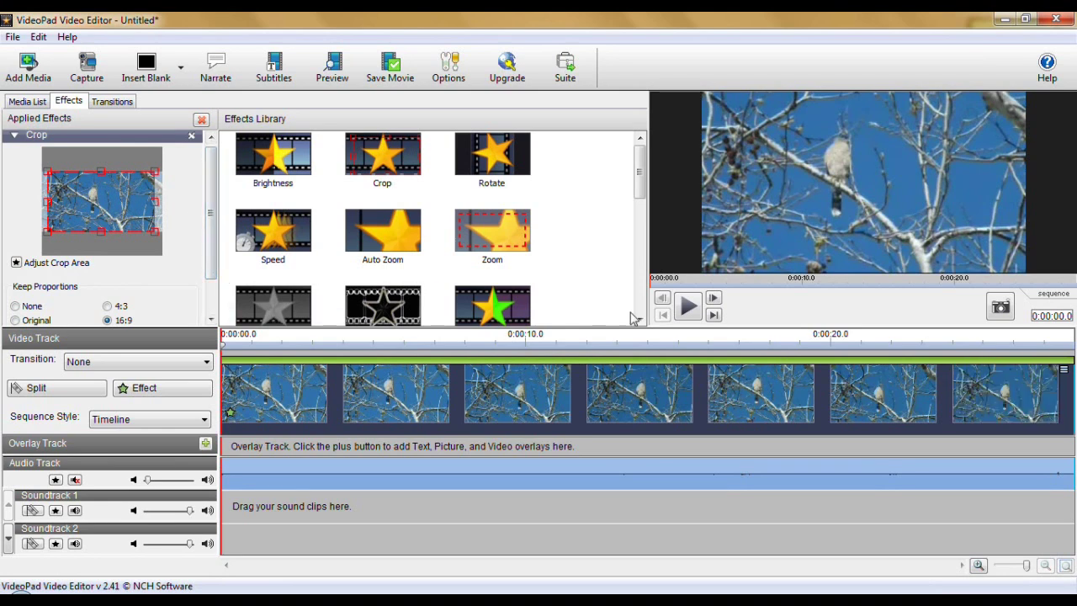
pyautogui.click(692, 309)
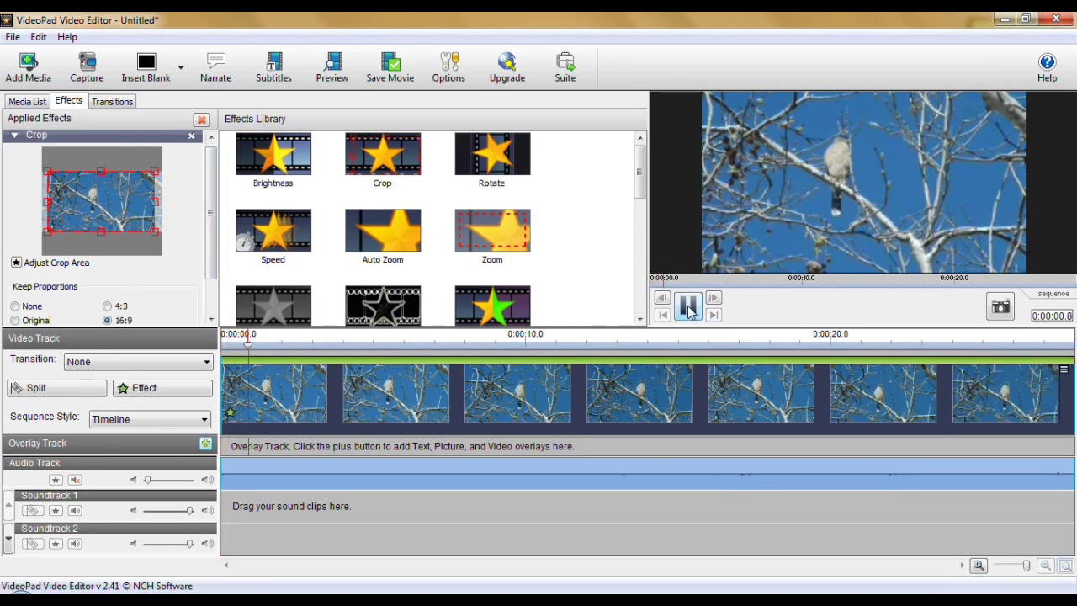
pyautogui.click(688, 310)
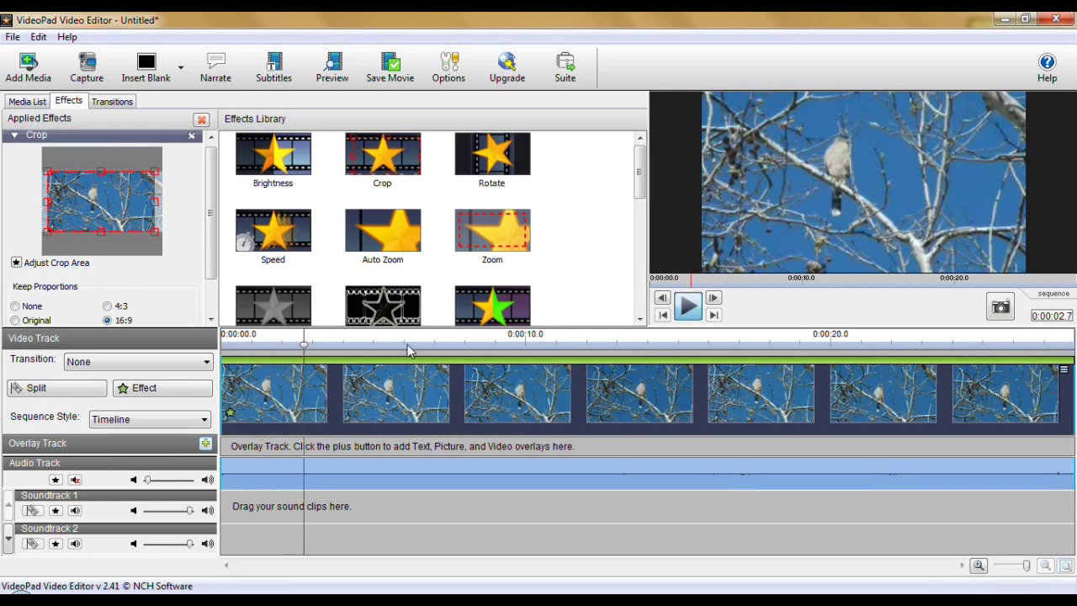
pyautogui.click(688, 307)
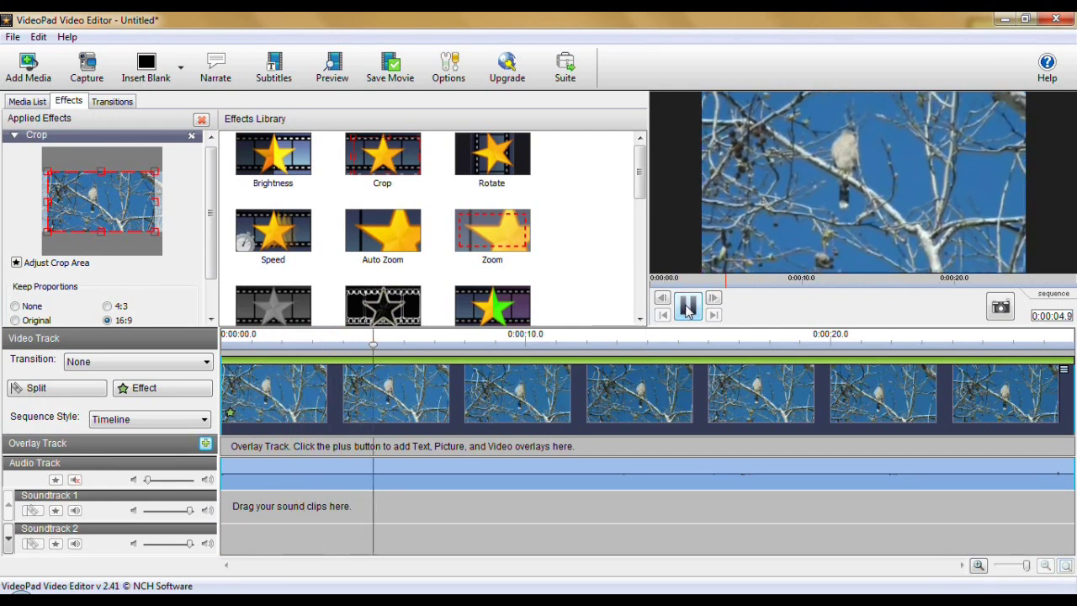
pyautogui.click(688, 308)
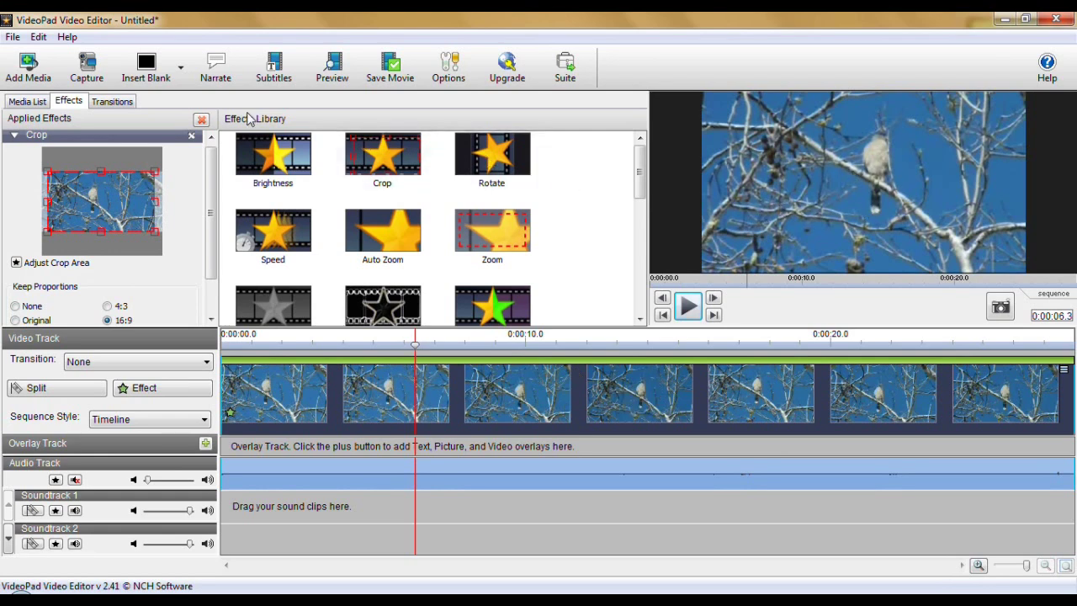
pyautogui.click(388, 67)
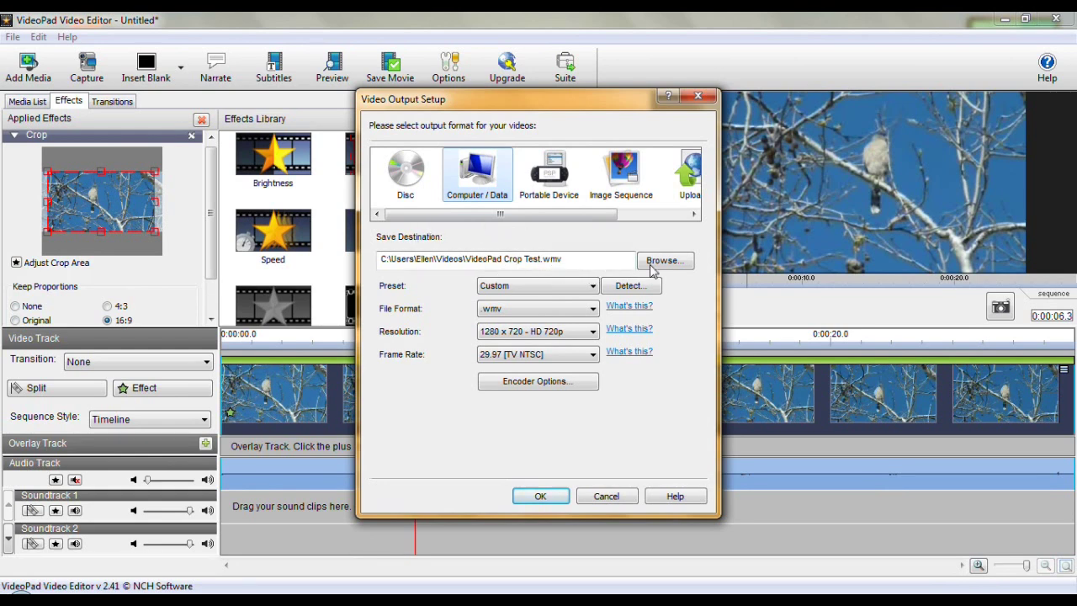
# - Choose the HD 720 preset with .wmv file format at 29.97 fps (TV NTSC)
pyautogui.click(593, 286)
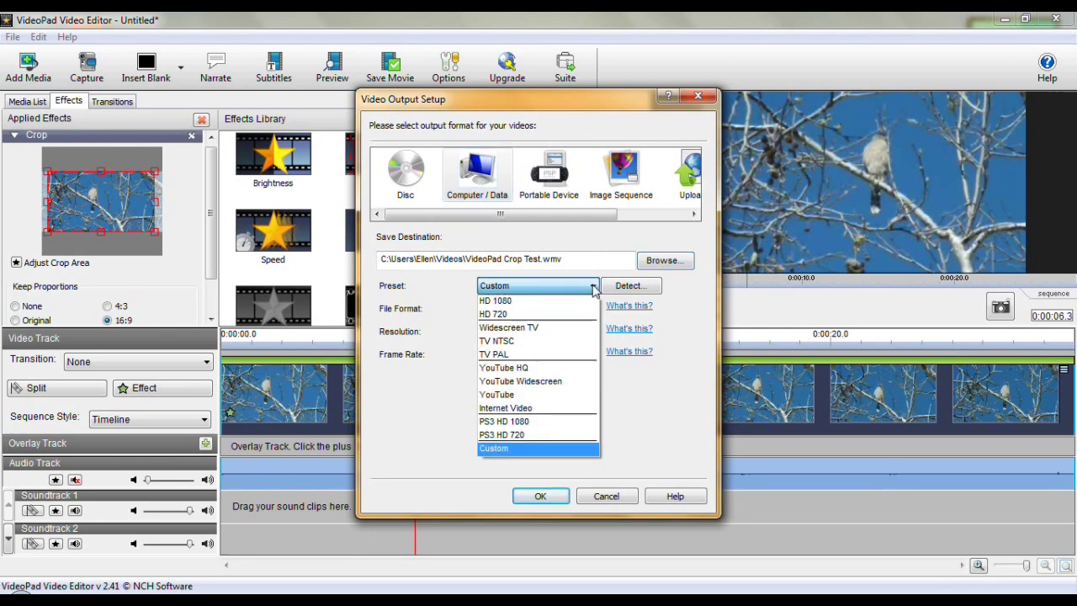
pyautogui.click(530, 318)
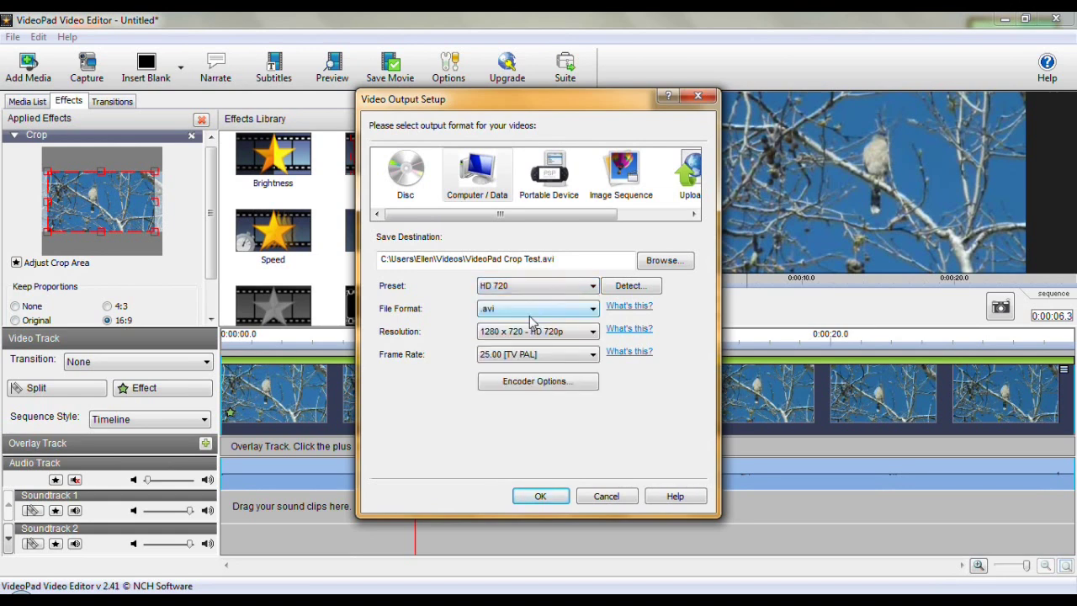
pyautogui.click(593, 310)
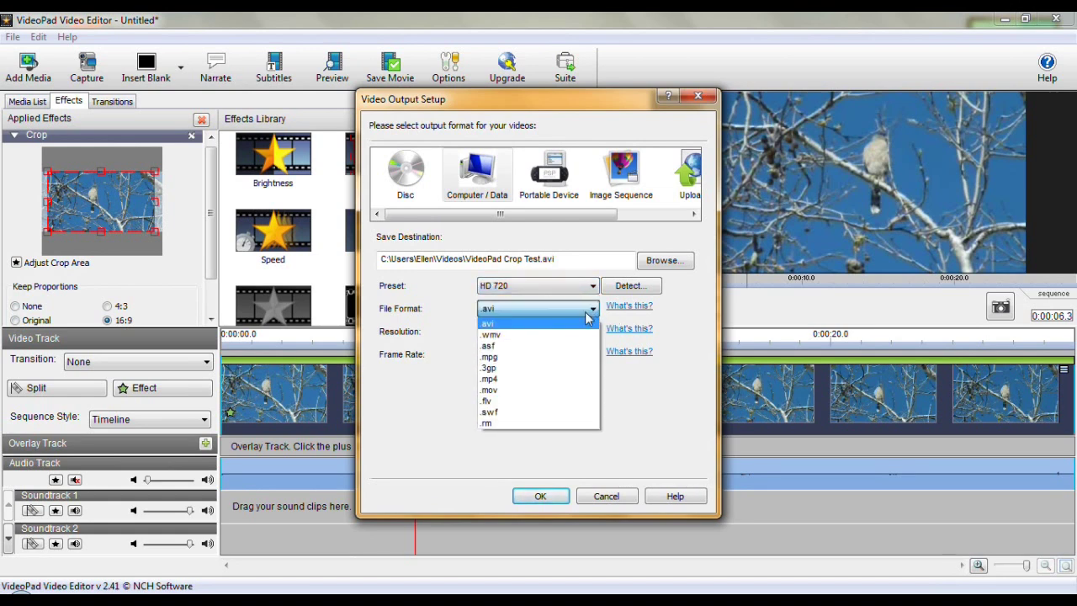
pyautogui.click(562, 336)
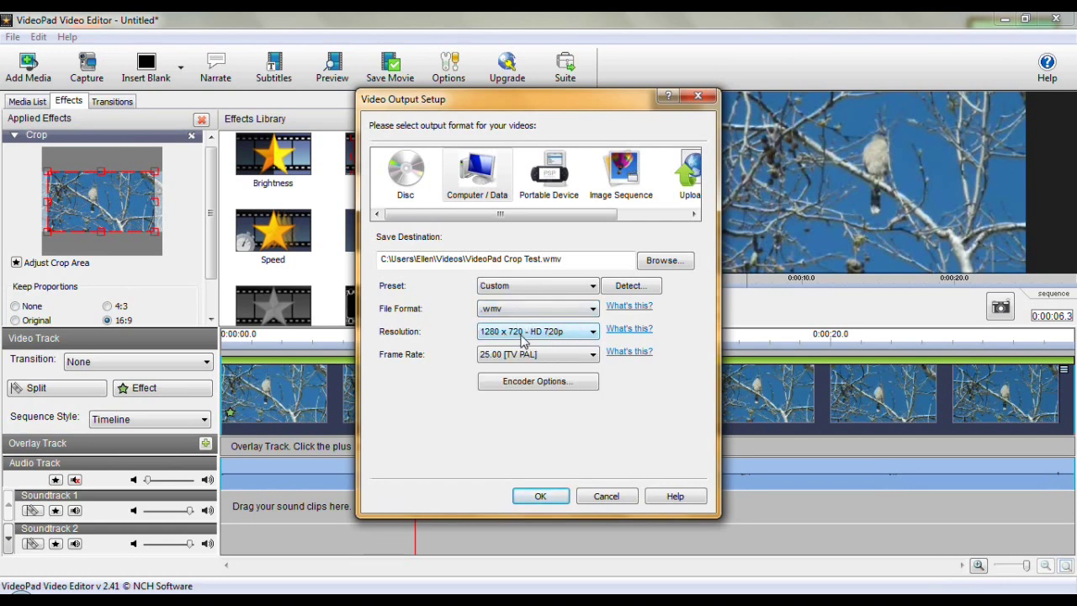
pyautogui.click(594, 357)
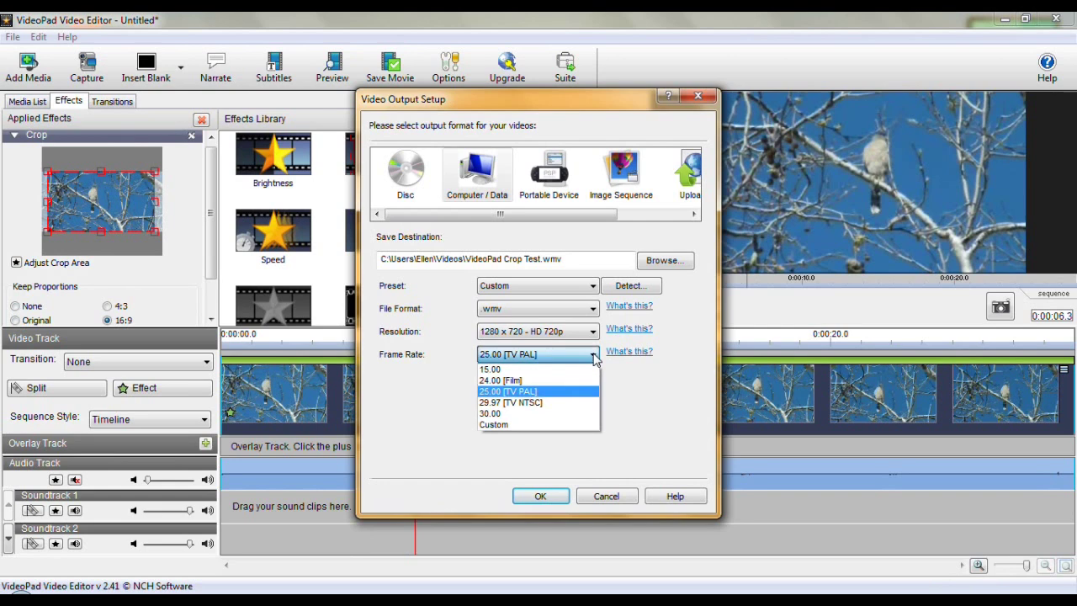
pyautogui.click(558, 407)
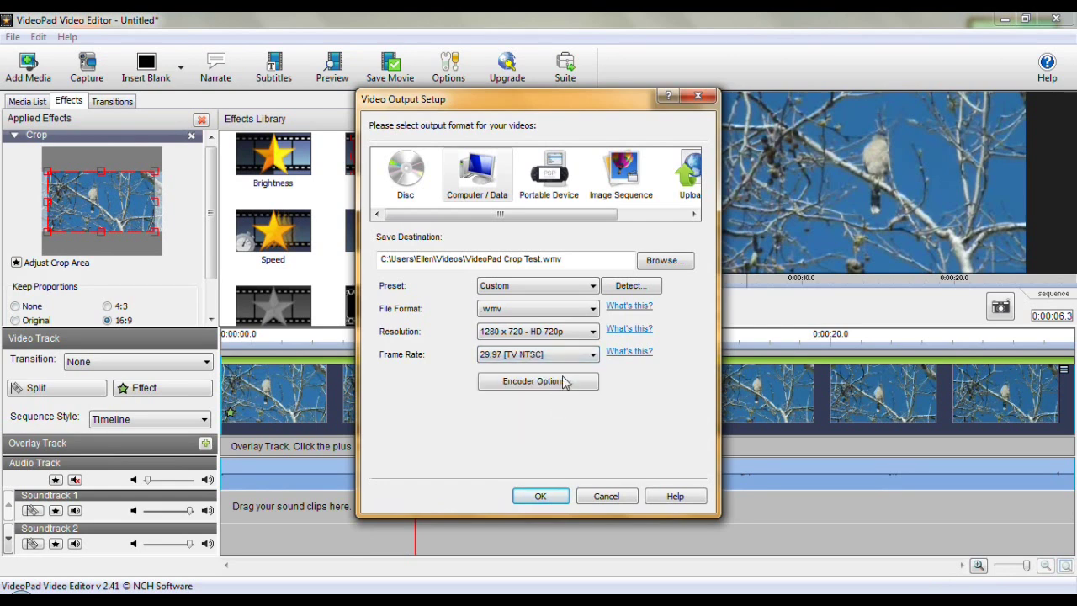
# - Keep the default Windows Media encoder options and bring up the save-location chooser
pyautogui.click(555, 385)
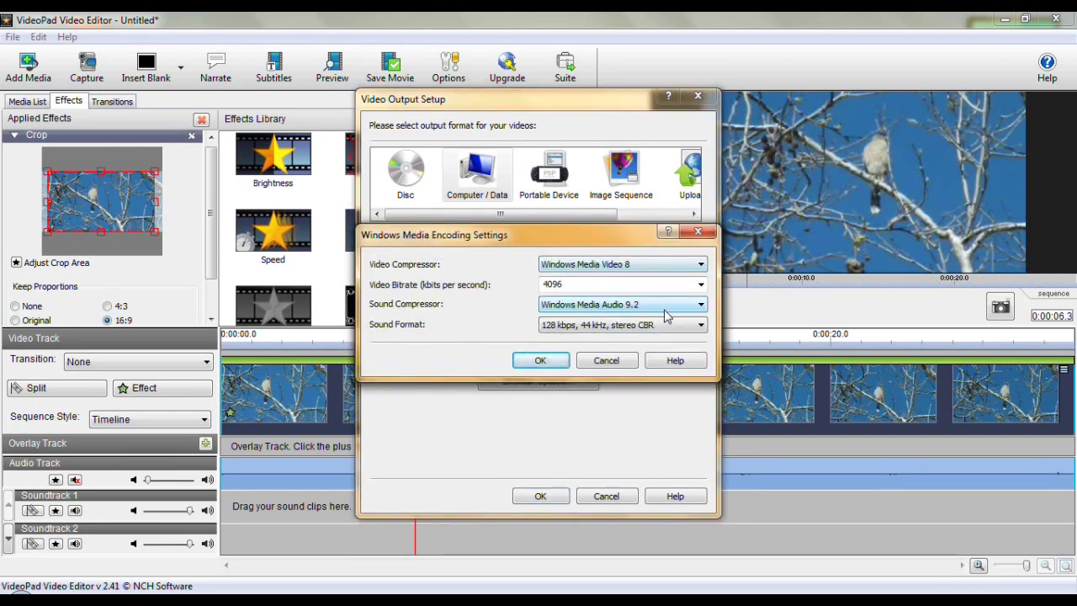
pyautogui.click(547, 362)
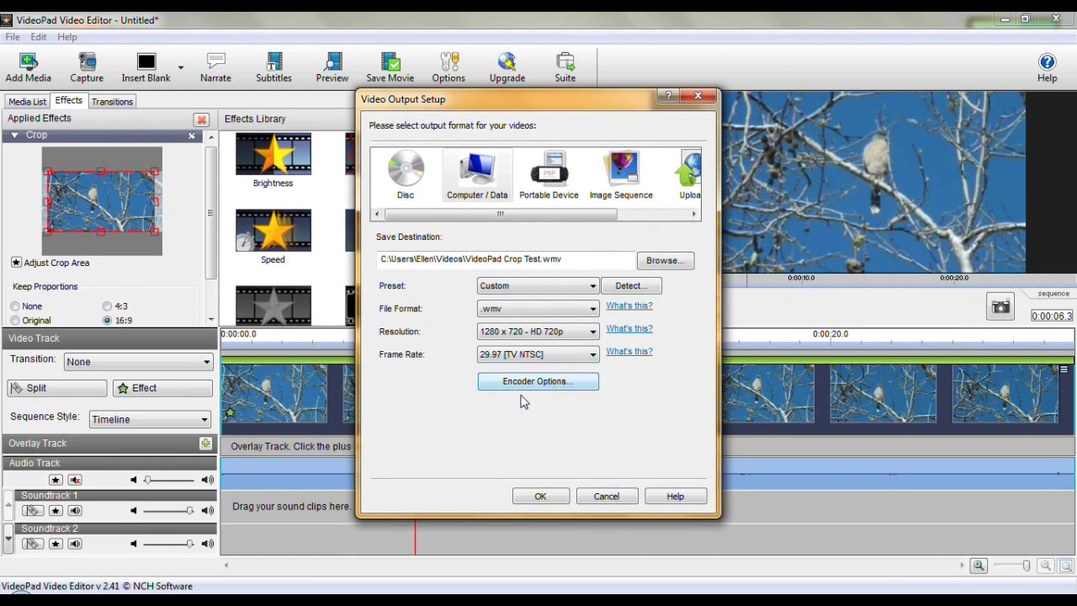
pyautogui.click(663, 262)
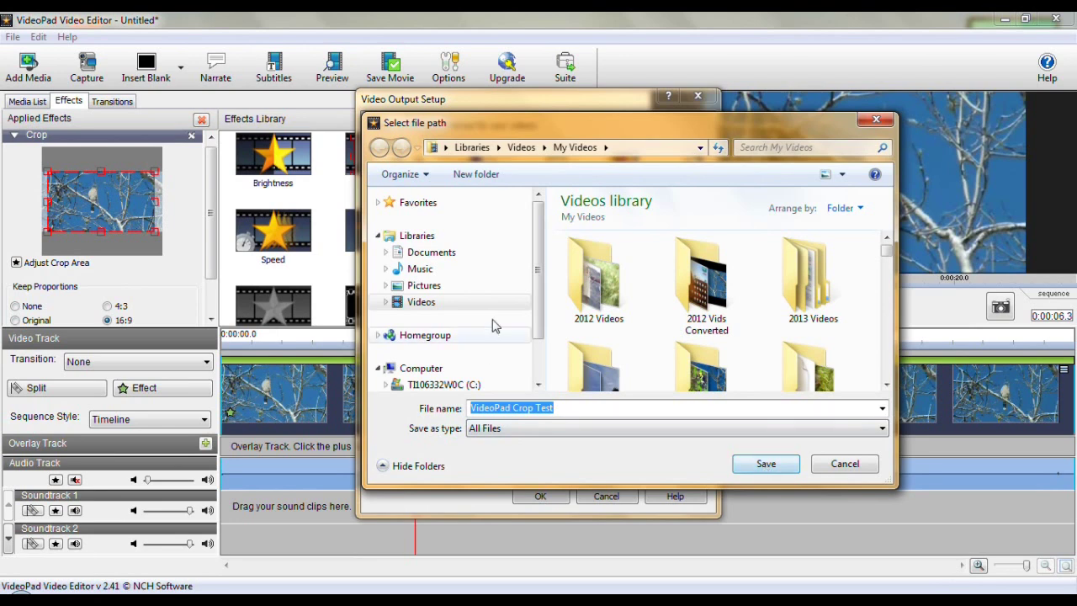
# - Find the Vid Tuts folder and save VideoPad Crop Test.wmv into it
pyautogui.scroll(-3, 888, 254)
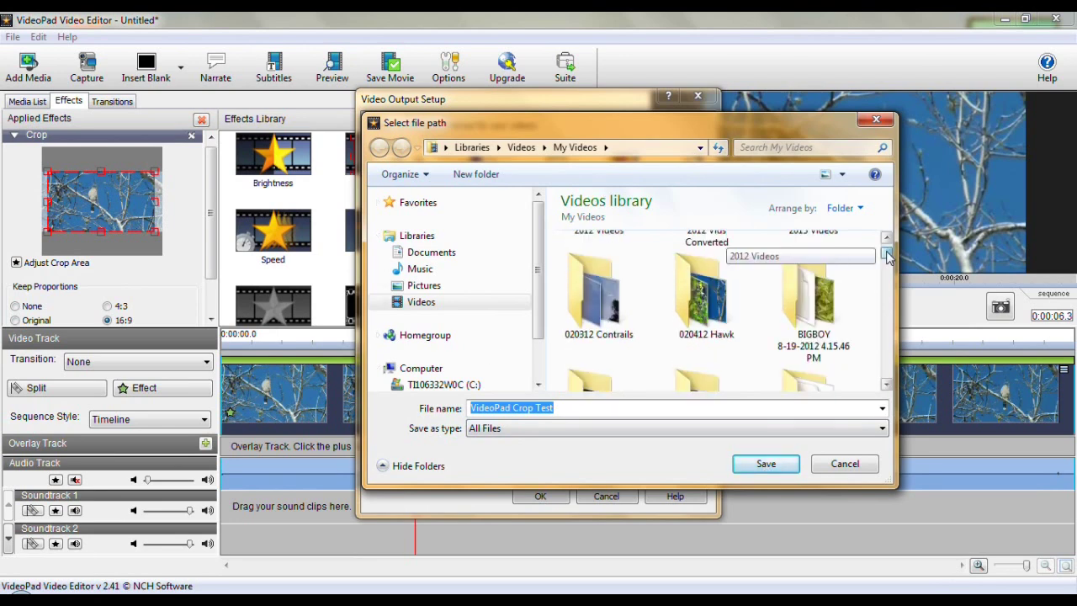
pyautogui.scroll(3, 887, 254)
pyautogui.scroll(-1, 889, 255)
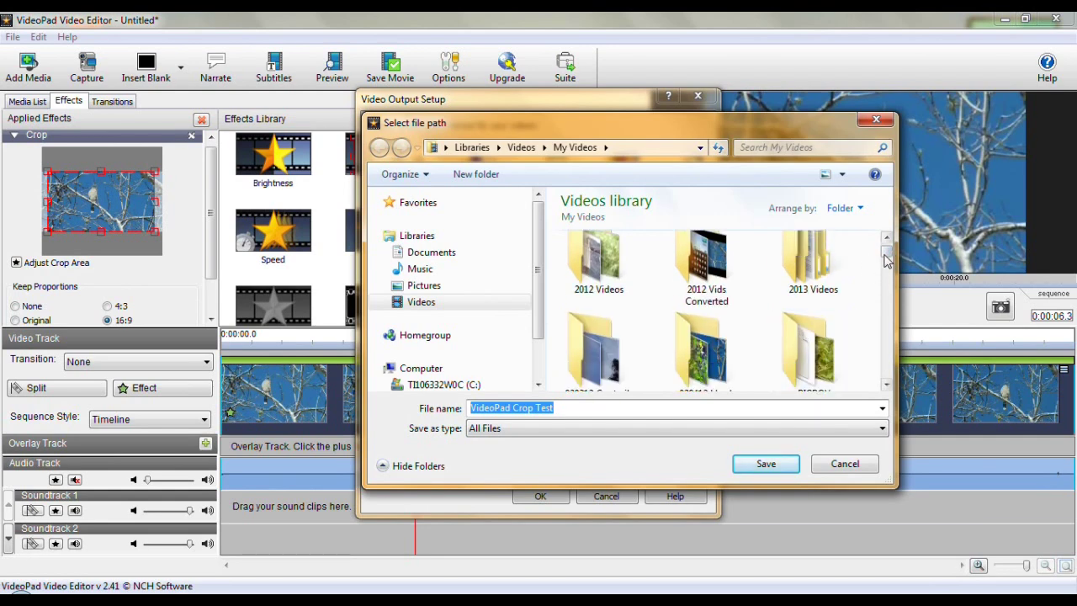
pyautogui.scroll(-2, 887, 259)
pyautogui.scroll(-2, 888, 261)
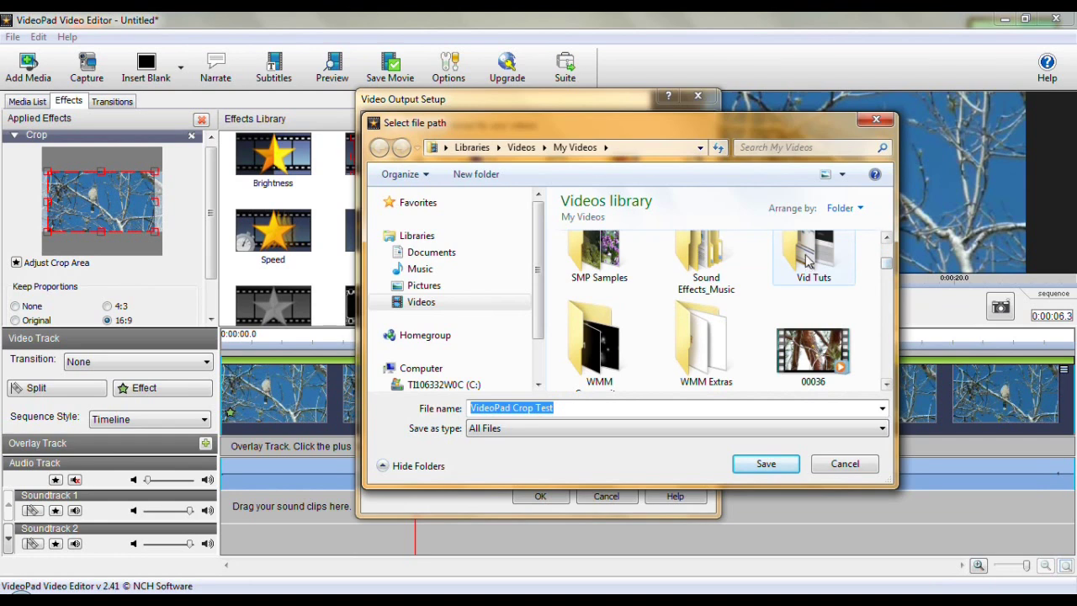
pyautogui.doubleClick(810, 252)
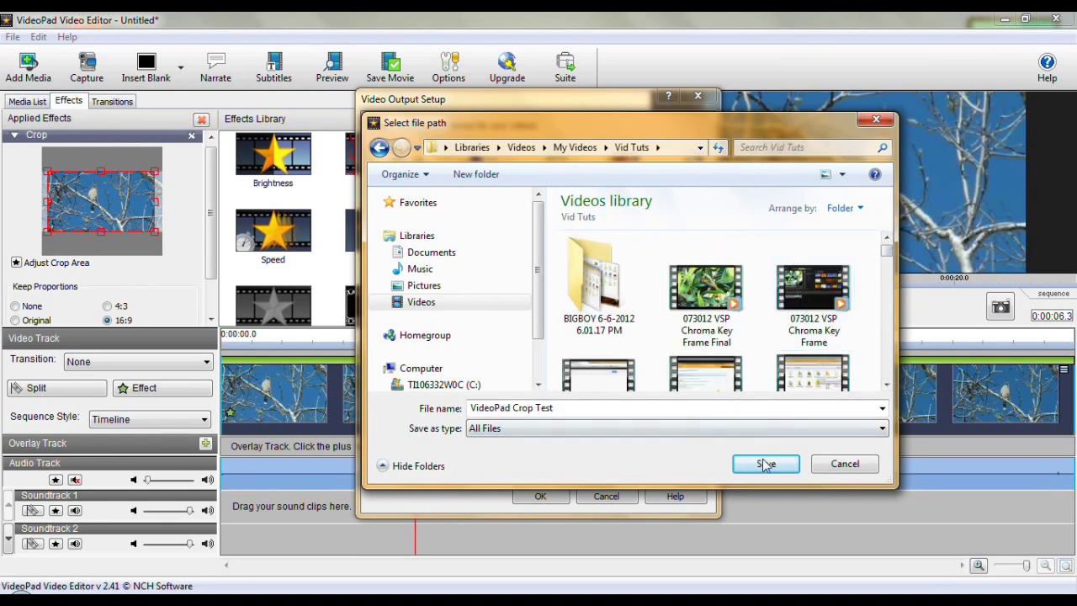
pyautogui.click(766, 465)
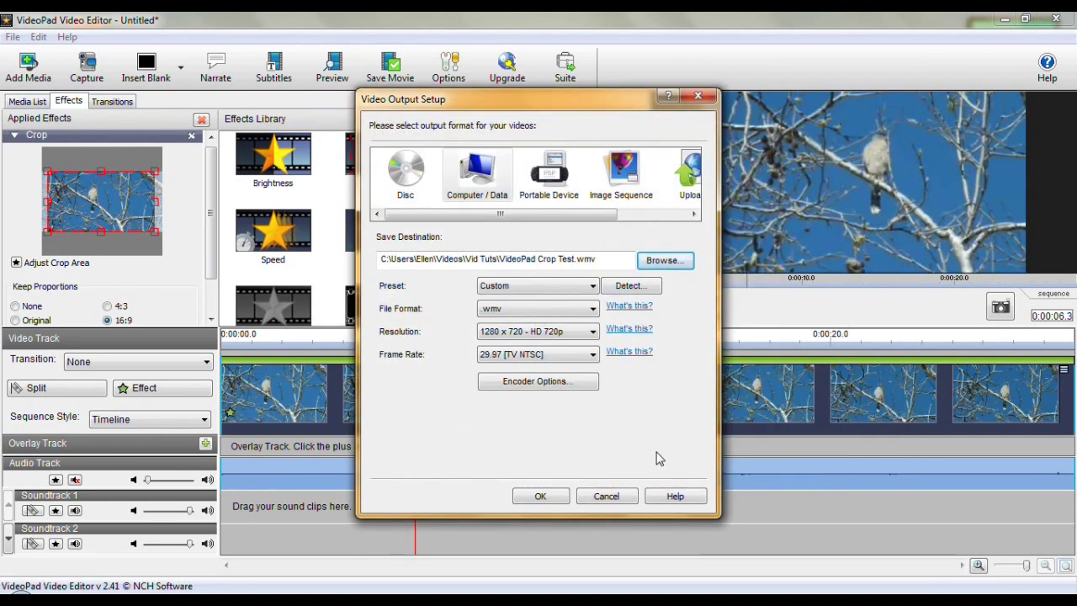
# - Export the movie as VideoPad Crop Test.wmv, then open its containing folder
pyautogui.click(540, 495)
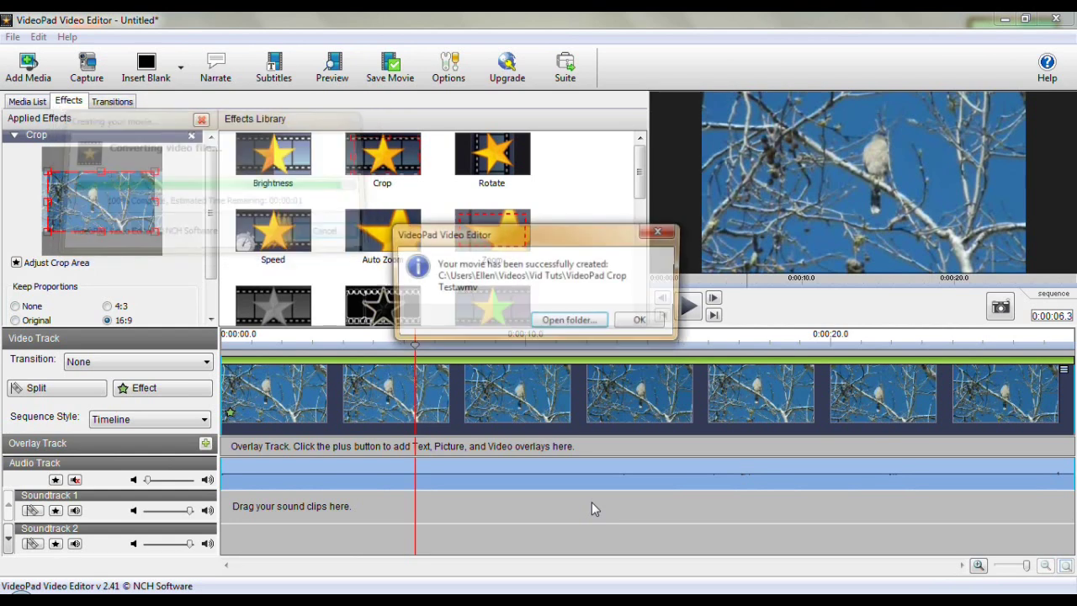
pyautogui.click(568, 321)
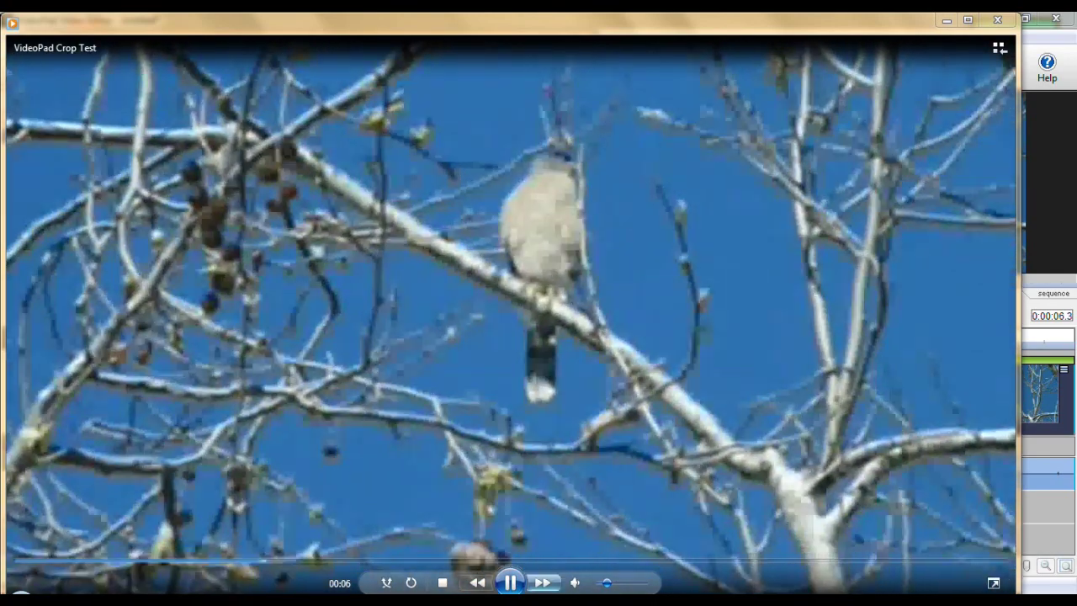
# - Pause the VideoPad Crop Test playback and close Windows Media Player
pyautogui.press('space')
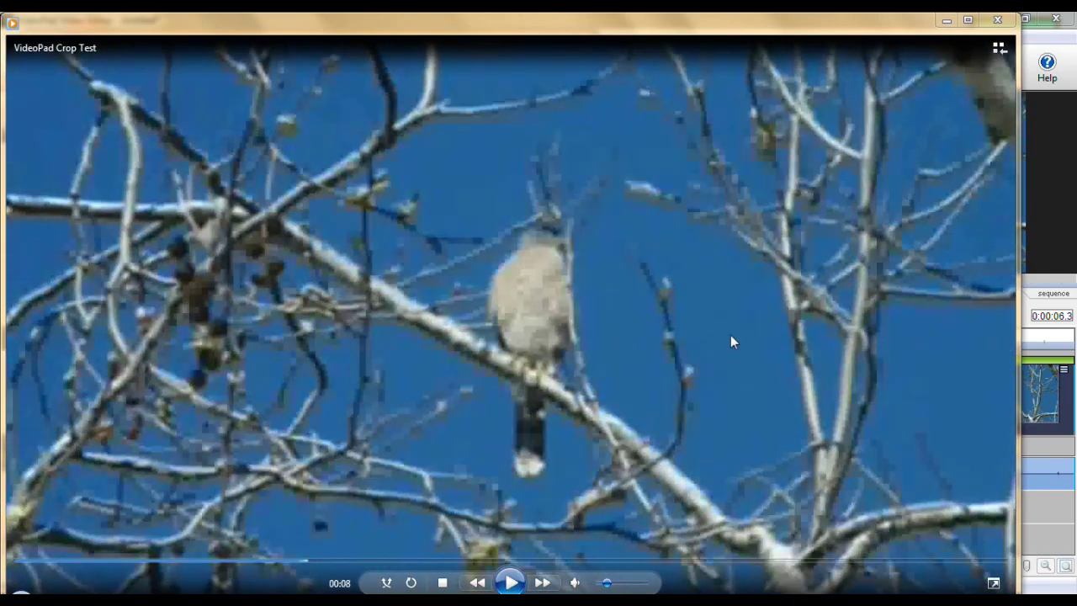
pyautogui.click(996, 19)
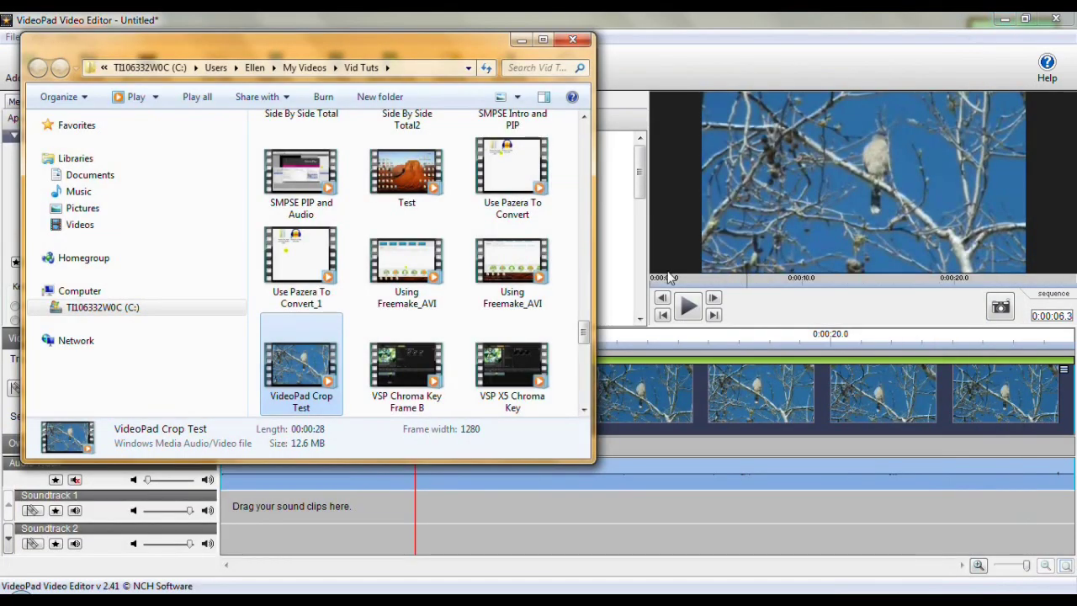
# - Close the Vid Tuts folder window and zoom the VideoPad timeline in on the hawk clip
pyautogui.click(573, 41)
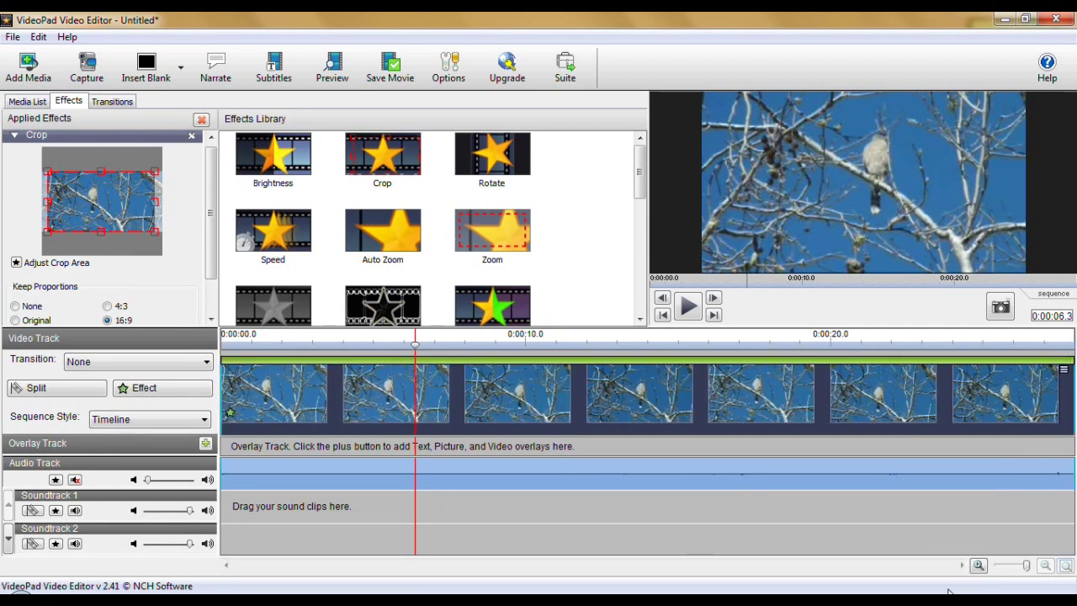
pyautogui.click(977, 566)
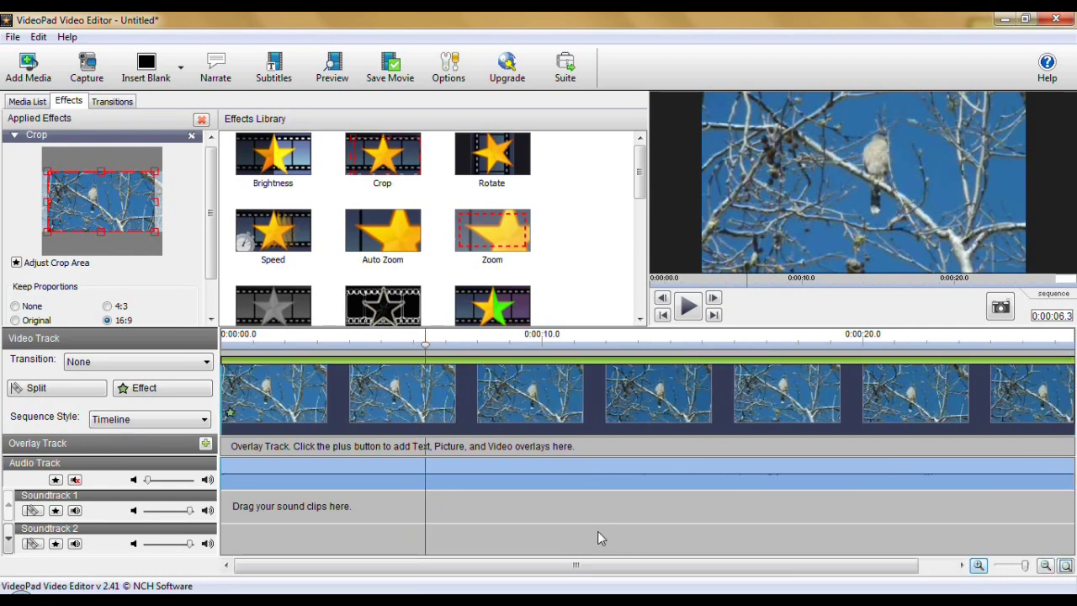